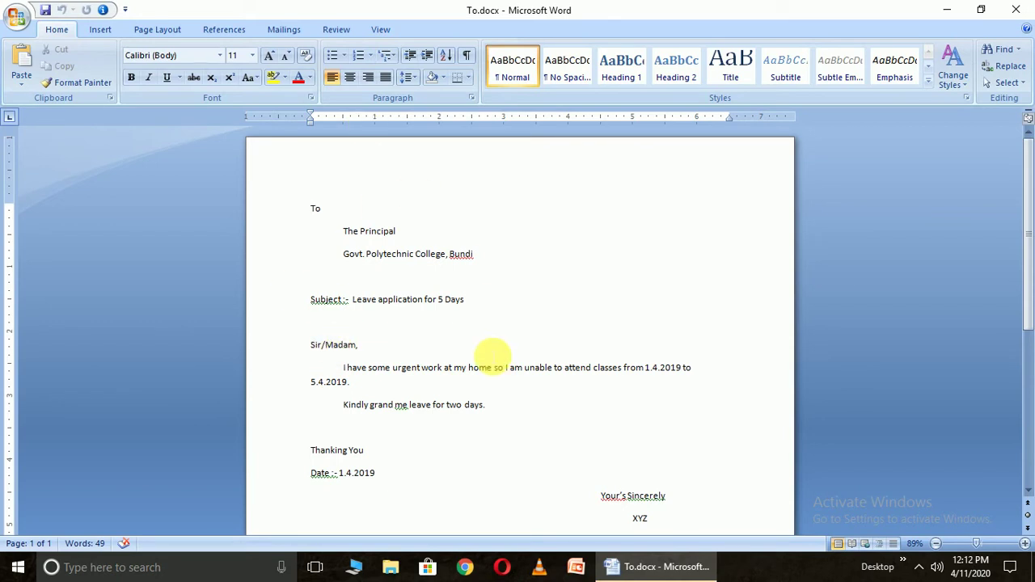
Set up a new macro recording named APP_FORM, stored in All Documents (Normal.dotm)
{"action": "left_click", "coordinate": [373, 31]}
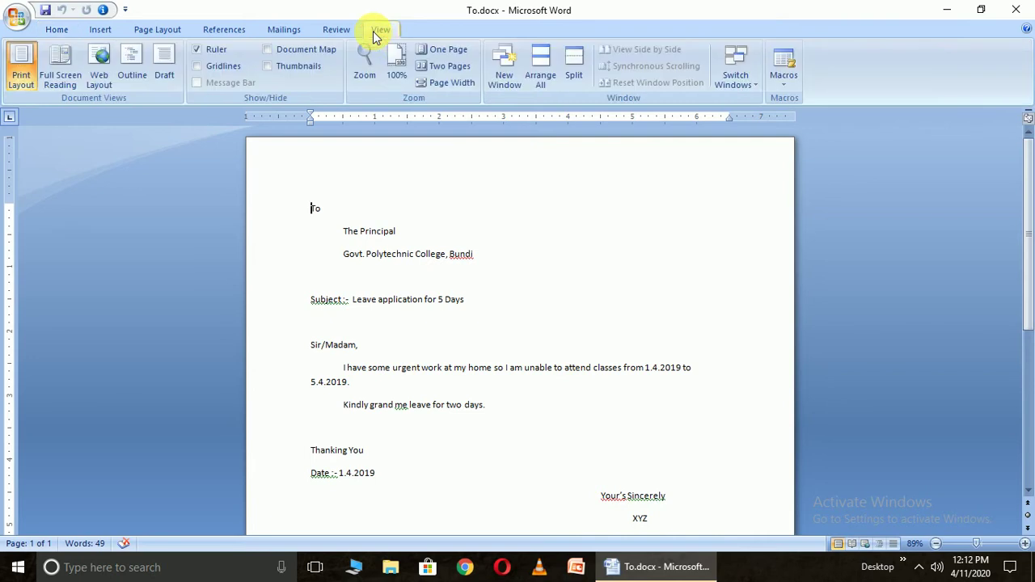
{"action": "left_click", "coordinate": [785, 86]}
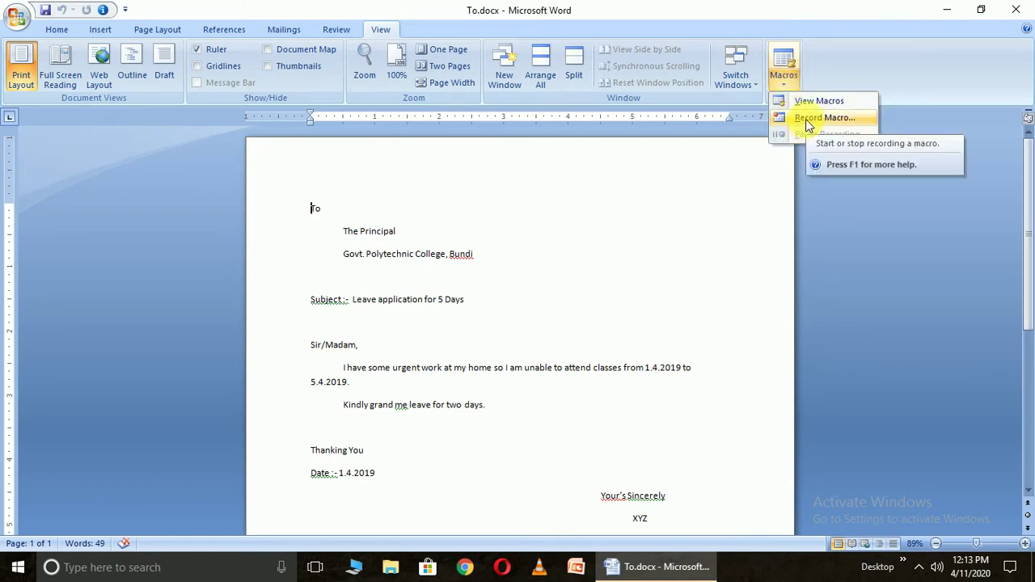
{"action": "left_click", "coordinate": [806, 119]}
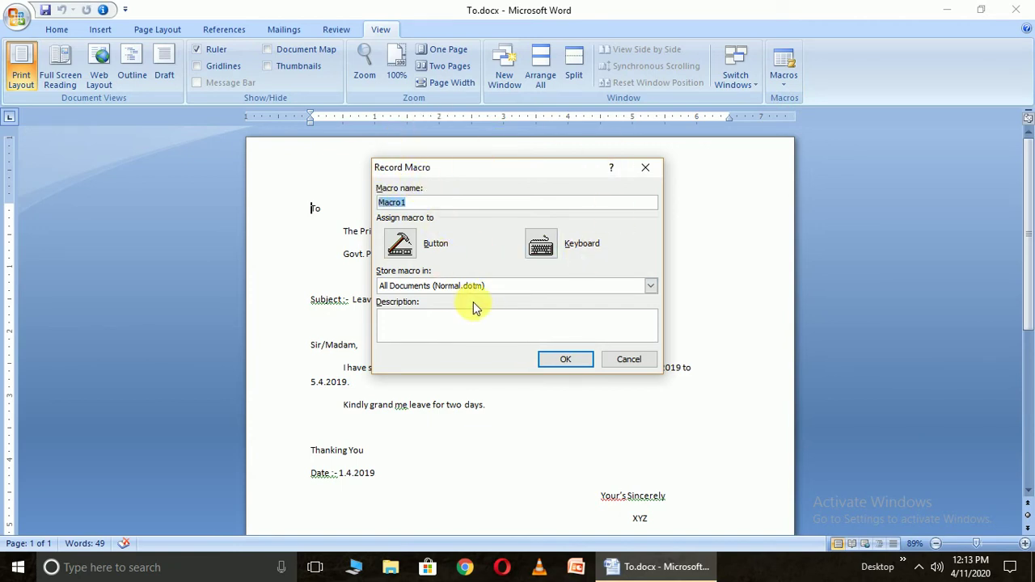
{"action": "left_click", "coordinate": [397, 201]}
{"action": "key", "text": "BackSpace"}
{"action": "key", "text": "BackSpace"}
{"action": "key", "text": "BackSpace"}
{"action": "key", "text": "BackSpace"}
{"action": "key", "text": "BackSpace"}
{"action": "key", "text": "BackSpace"}
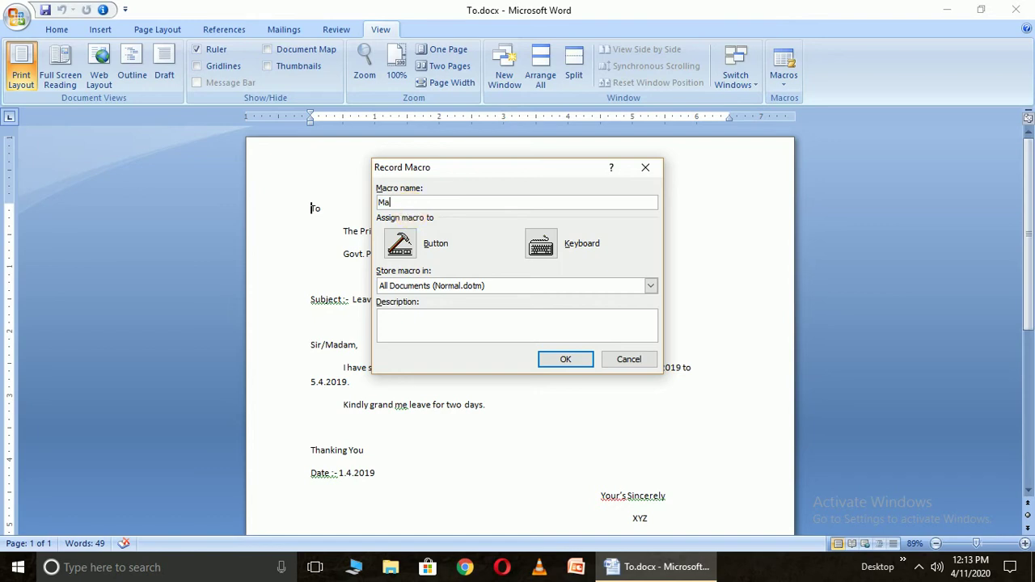
{"action": "type", "text": "APP_FORM"}
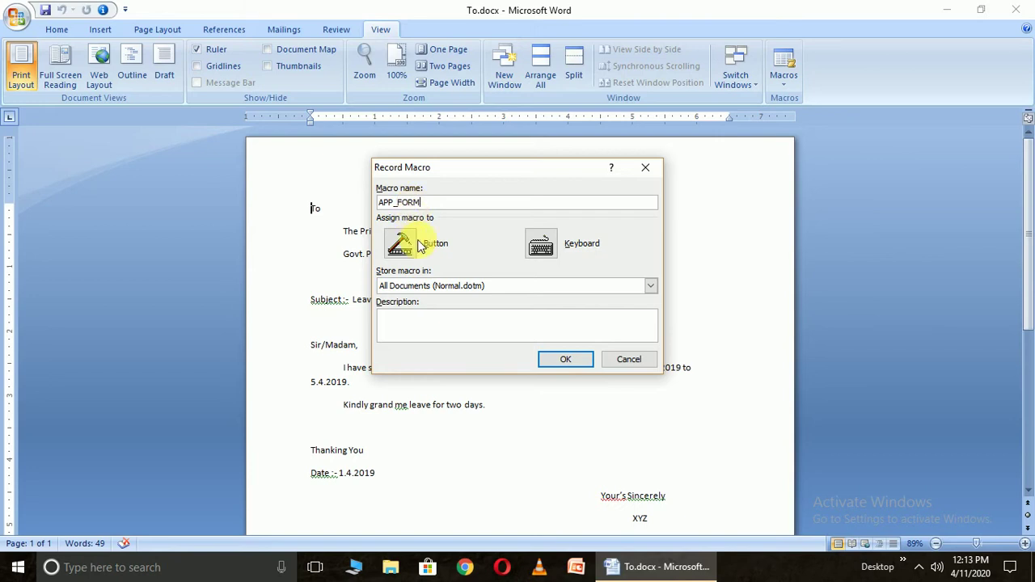
{"action": "left_click", "coordinate": [434, 287]}
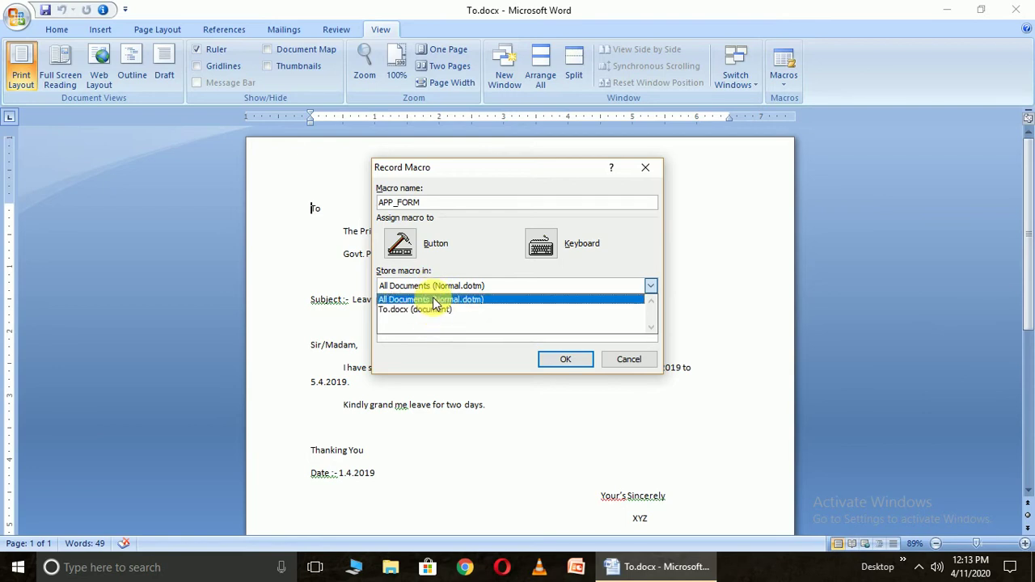
{"action": "left_click", "coordinate": [438, 289]}
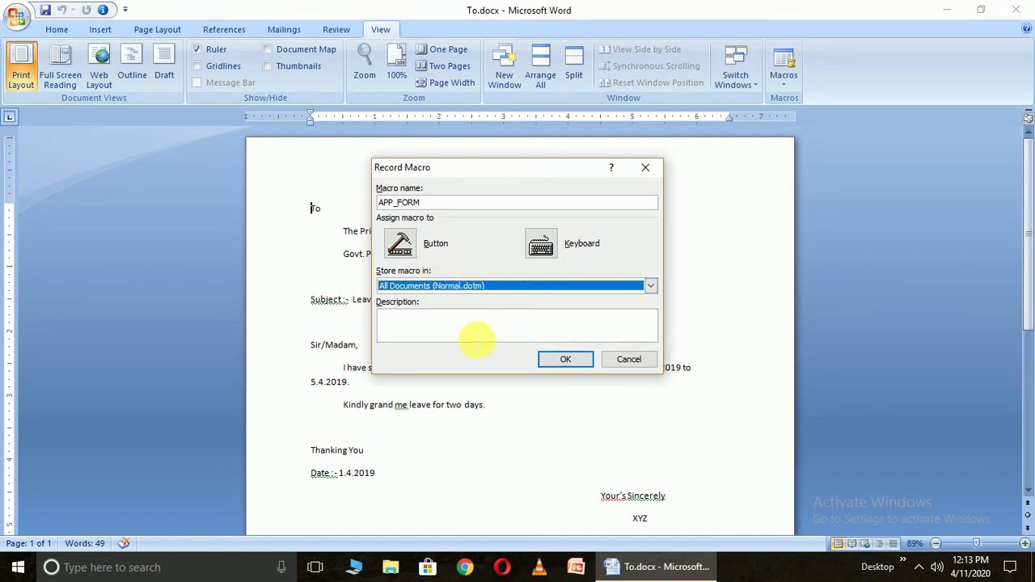
{"action": "left_click", "coordinate": [475, 338]}
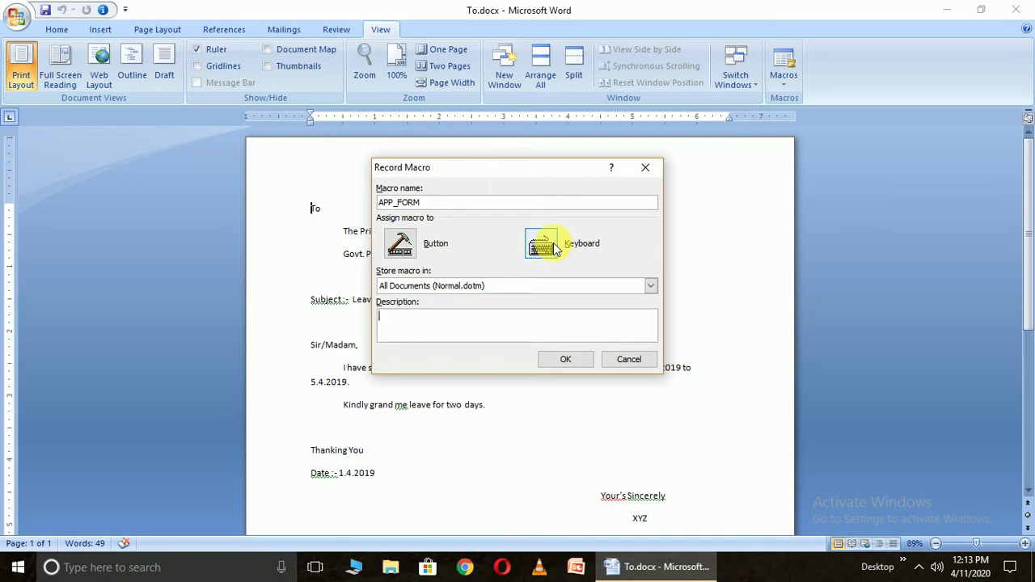
Assign the keyboard shortcut Alt+Ctrl+A to the APP_FORM macro and begin recording
{"action": "left_click", "coordinate": [541, 248]}
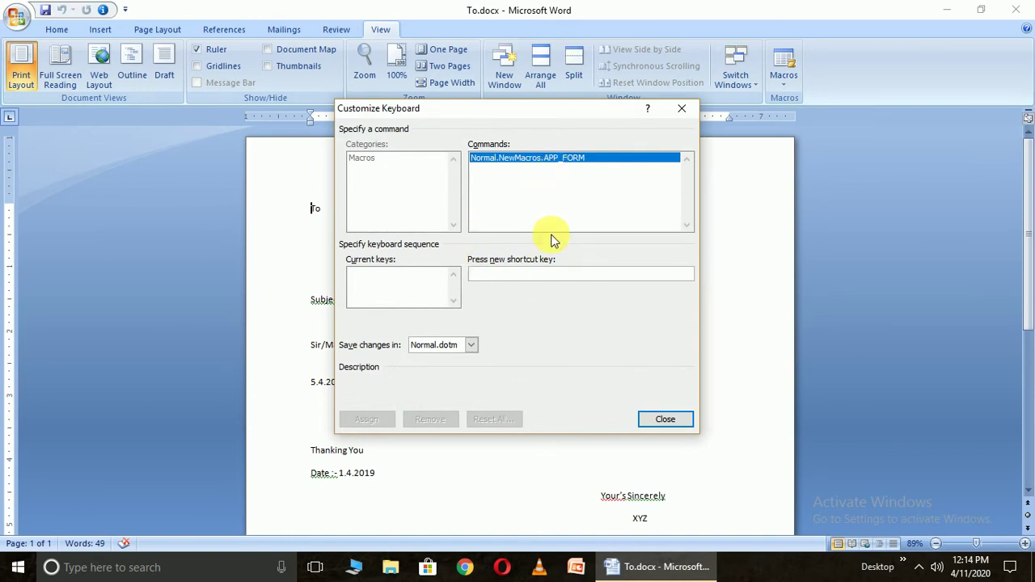
{"action": "key", "text": "ctrl+alt+a"}
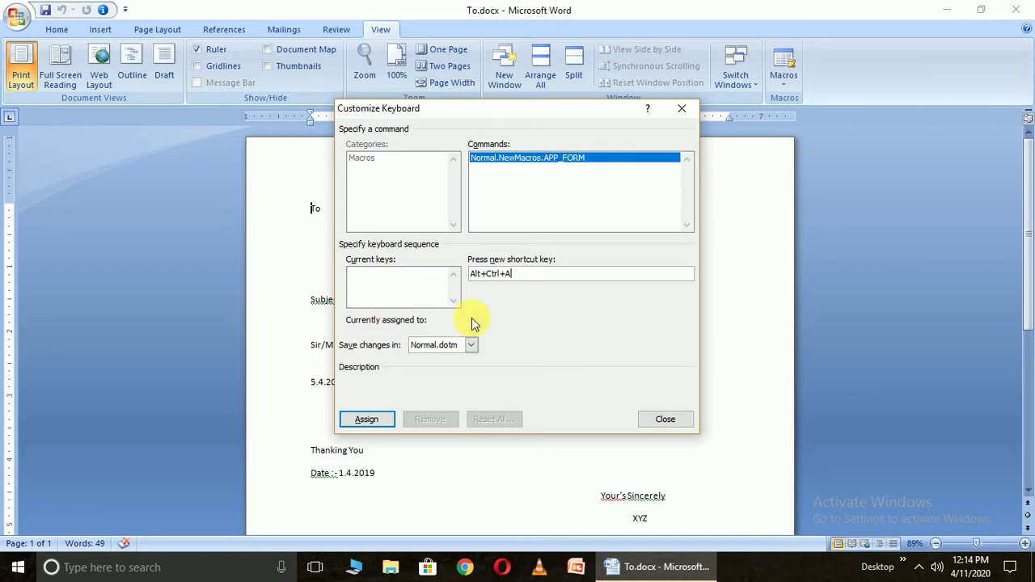
{"action": "left_click", "coordinate": [361, 419]}
{"action": "left_click", "coordinate": [363, 418]}
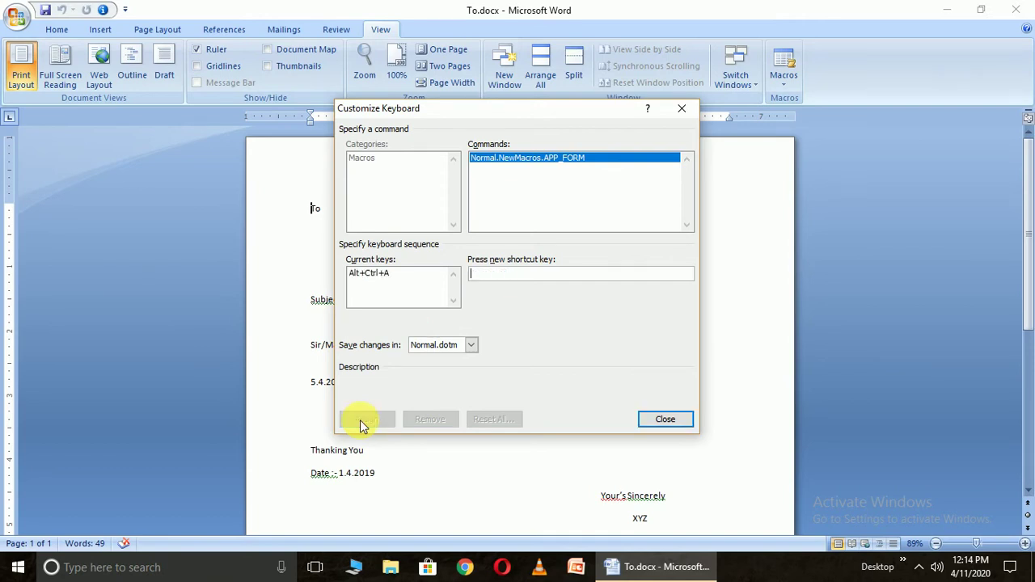
{"action": "left_click", "coordinate": [663, 418]}
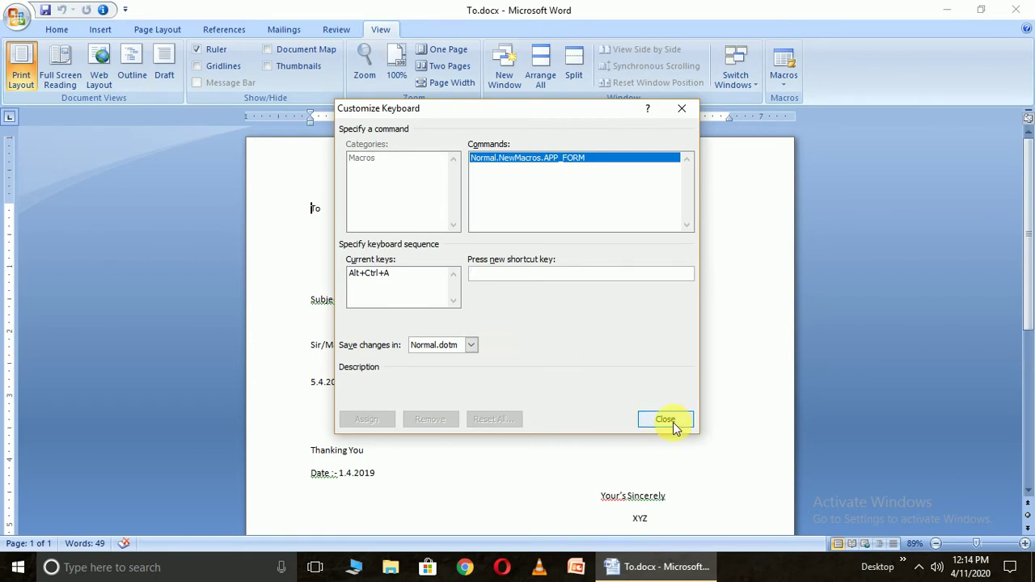
{"action": "left_click", "coordinate": [674, 422]}
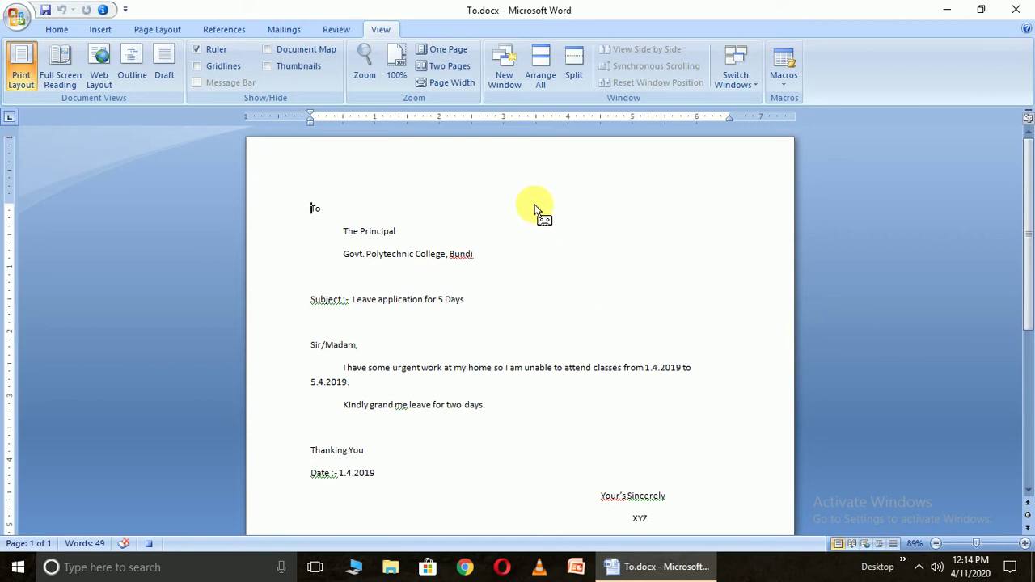
Format the whole letter in Times New Roman at font size 14
{"action": "key", "text": "ctrl+a"}
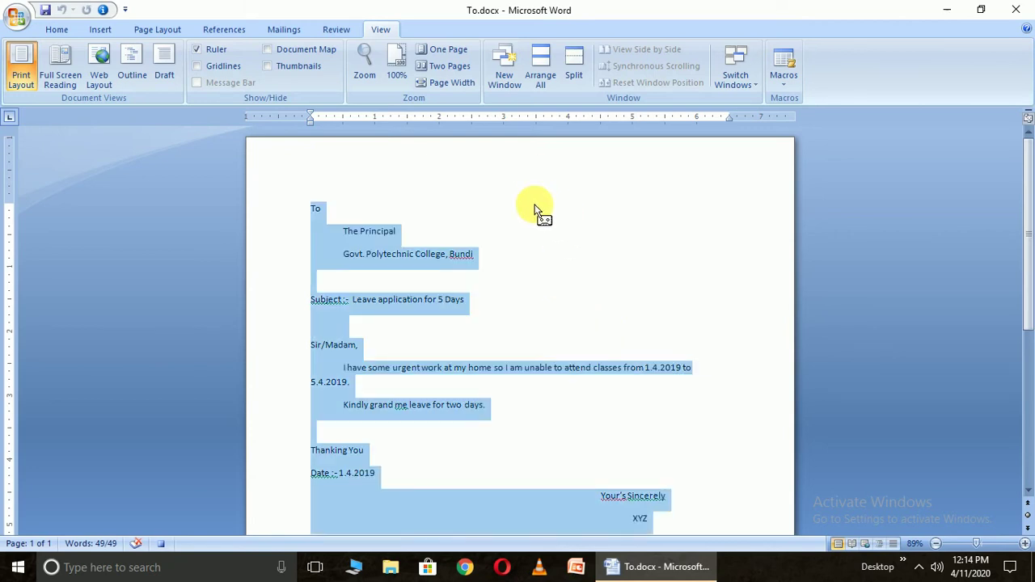
{"action": "left_click", "coordinate": [56, 29]}
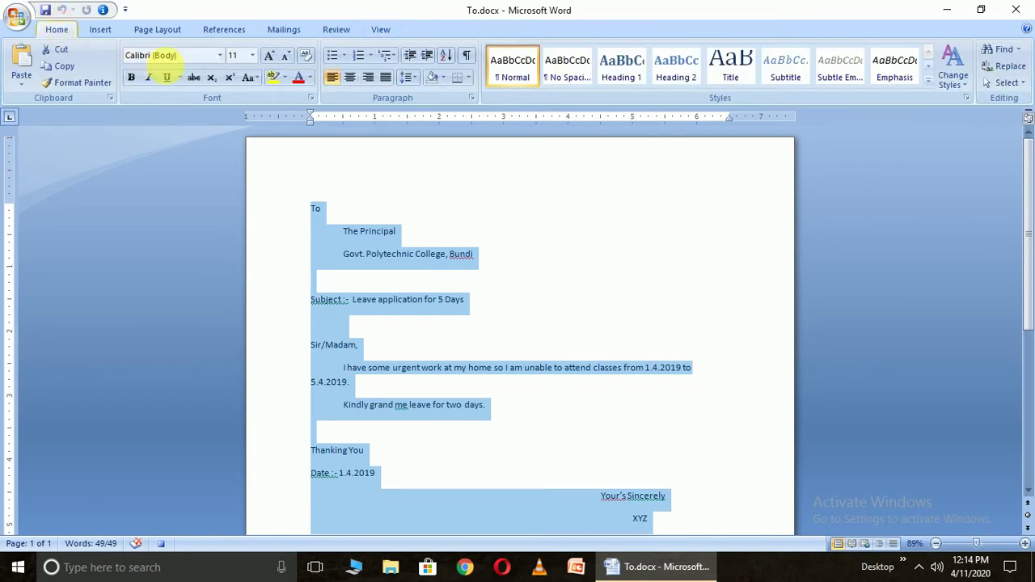
{"action": "left_click", "coordinate": [220, 55]}
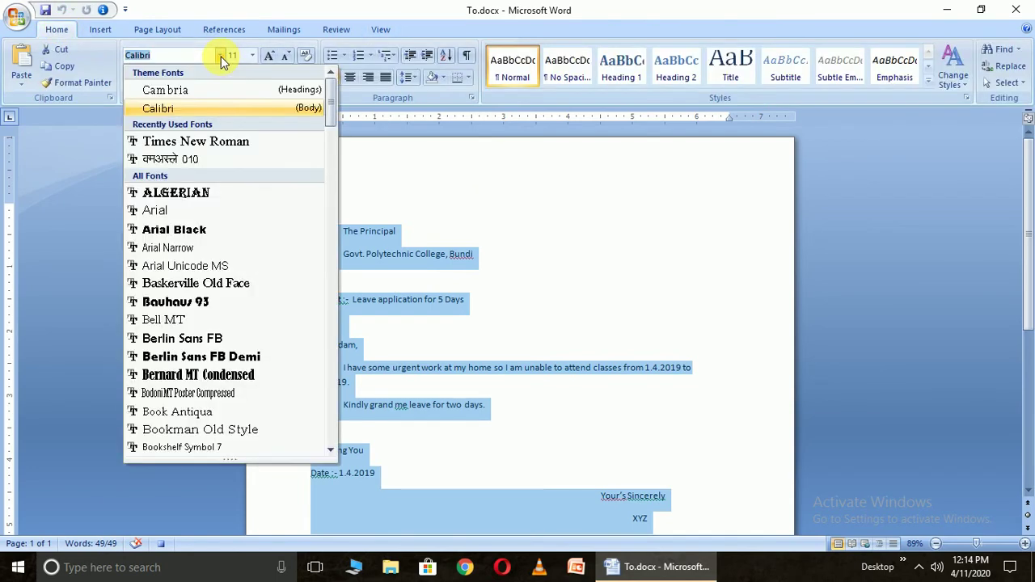
{"action": "key", "text": "Down"}
{"action": "key", "text": "Return"}
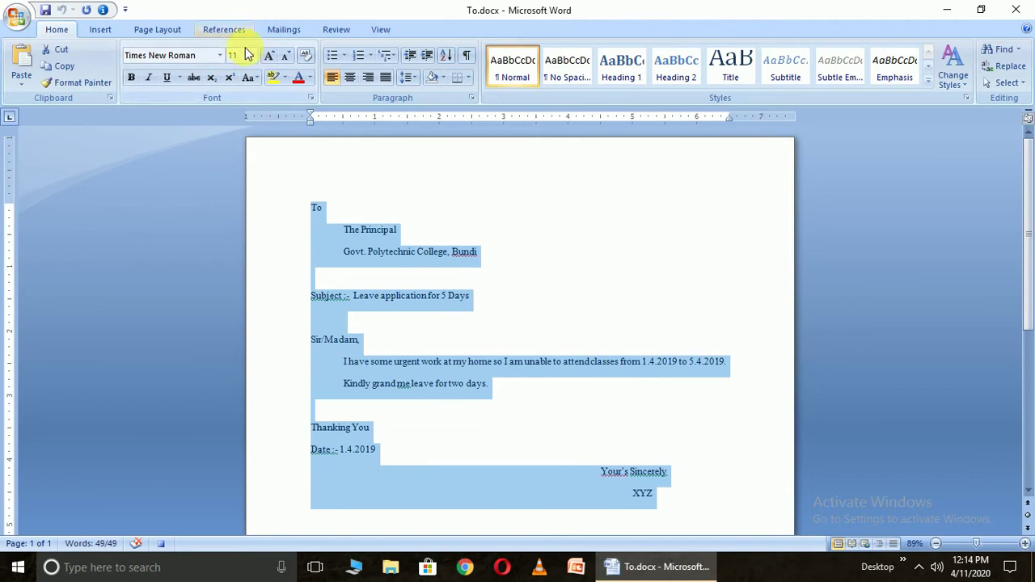
{"action": "left_click", "coordinate": [253, 55]}
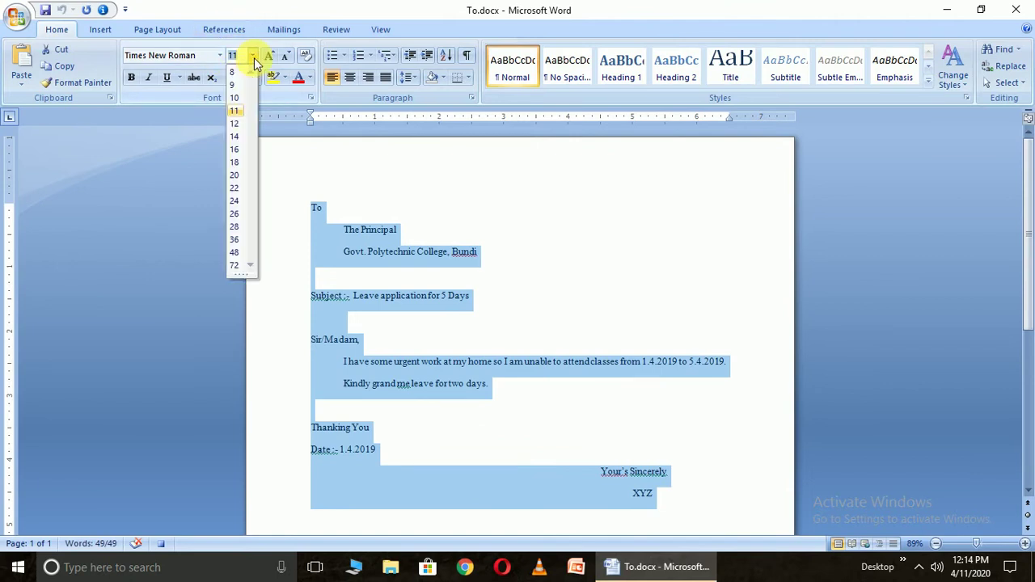
{"action": "left_click", "coordinate": [239, 136]}
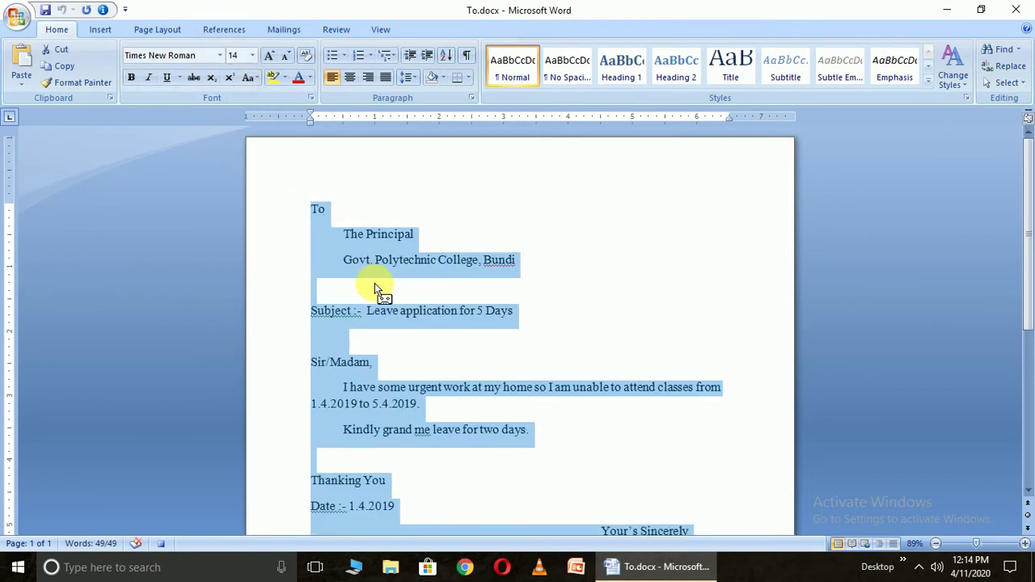
Make the entire "Subject :- Leave application for 5 Days" line bold
{"action": "key", "text": "Right"}
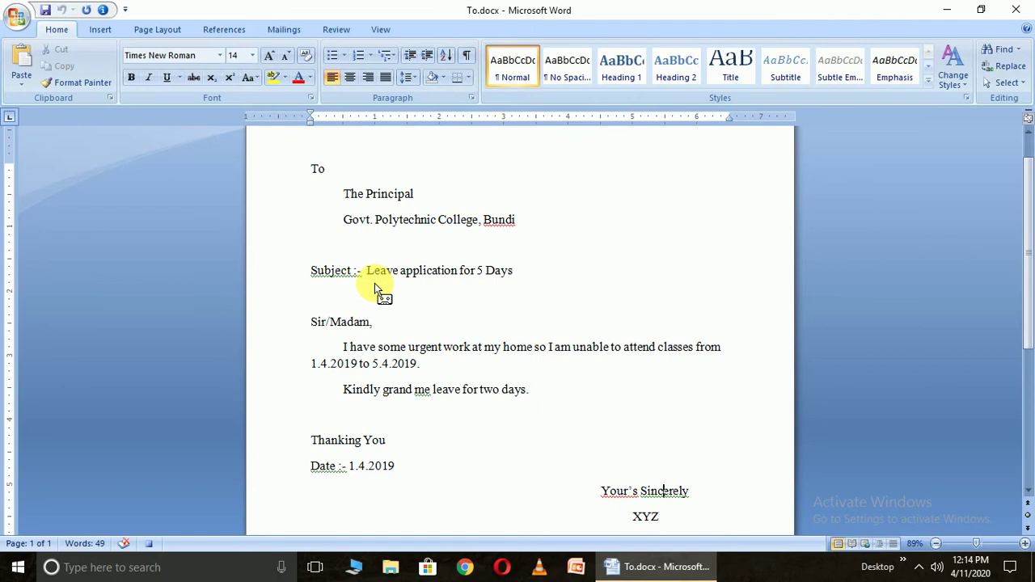
{"action": "key", "text": "Up"}
{"action": "key", "text": "Up"}
{"action": "key", "text": "Up"}
{"action": "key", "text": "Up"}
{"action": "key", "text": "Up"}
{"action": "key", "text": "Up"}
{"action": "key", "text": "Up"}
{"action": "key", "text": "Up"}
{"action": "key", "text": "Up"}
{"action": "key", "text": "shift+Left"}
{"action": "key", "text": "shift+Left"}
{"action": "key", "text": "shift+Left"}
{"action": "key", "text": "shift+Left"}
{"action": "key", "text": "shift+Left"}
{"action": "key", "text": "shift+Left"}
{"action": "key", "text": "shift+Left"}
{"action": "key", "text": "shift+Left"}
{"action": "key", "text": "shift+Left"}
{"action": "key", "text": "shift+Left"}
{"action": "key", "text": "shift+Left"}
{"action": "key", "text": "shift+Left"}
{"action": "key", "text": "shift+Left"}
{"action": "key", "text": "shift+Left"}
{"action": "key", "text": "shift+Left"}
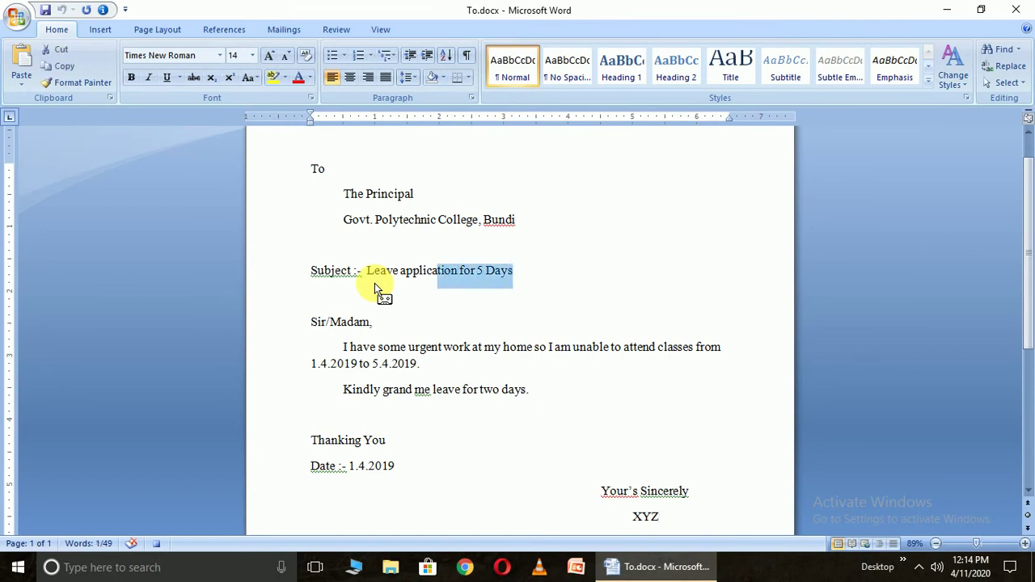
{"action": "key", "text": "ctrl+shift+Left"}
{"action": "key", "text": "ctrl+shift+Left"}
{"action": "key", "text": "shift+Left"}
{"action": "key", "text": "shift+Left"}
{"action": "key", "text": "shift+Left"}
{"action": "key", "text": "shift+Left"}
{"action": "key", "text": "shift+Left"}
{"action": "key", "text": "shift+Left"}
{"action": "key", "text": "shift+Left"}
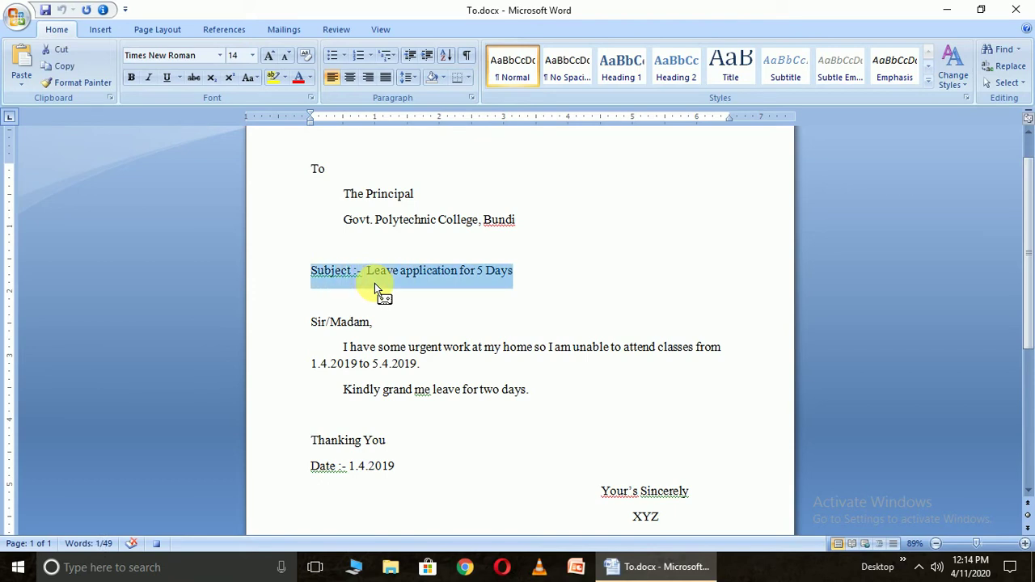
{"action": "key", "text": "ctrl+b"}
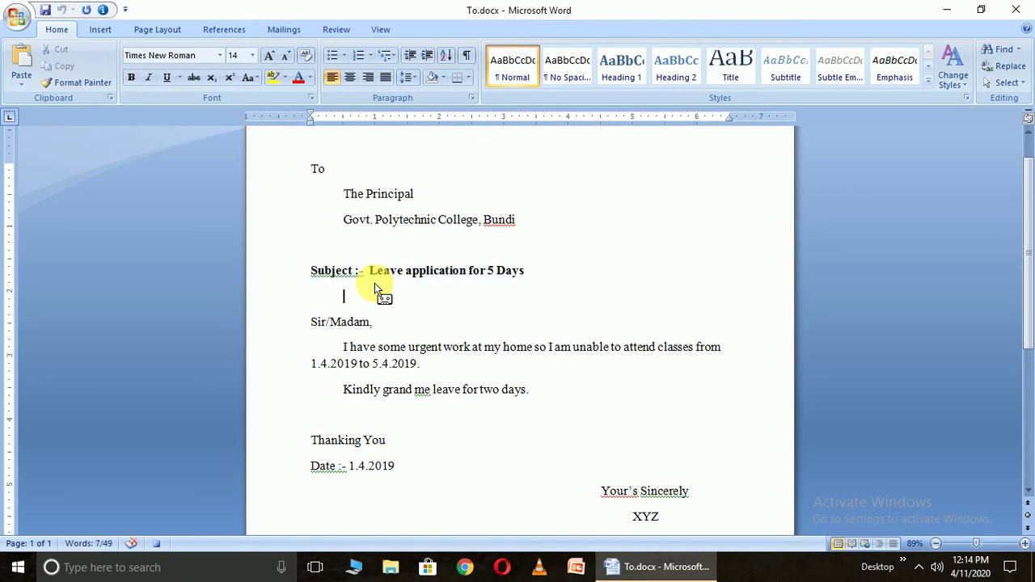
Make the "Thanking You" line bold
{"action": "key", "text": "Down"}
{"action": "key", "text": "Down"}
{"action": "key", "text": "Down"}
{"action": "key", "text": "Down"}
{"action": "key", "text": "Down"}
{"action": "key", "text": "Down"}
{"action": "key", "text": "Down"}
{"action": "key", "text": "shift+Left"}
{"action": "key", "text": "shift+Left"}
{"action": "key", "text": "shift+Left"}
{"action": "key", "text": "shift+Left"}
{"action": "key", "text": "shift+Left"}
{"action": "key", "text": "shift+Left"}
{"action": "key", "text": "shift+Left"}
{"action": "key", "text": "shift+Left"}
{"action": "key", "text": "shift+Left"}
{"action": "key", "text": "shift+Left"}
{"action": "key", "text": "shift+Left"}
{"action": "key", "text": "shift+Left"}
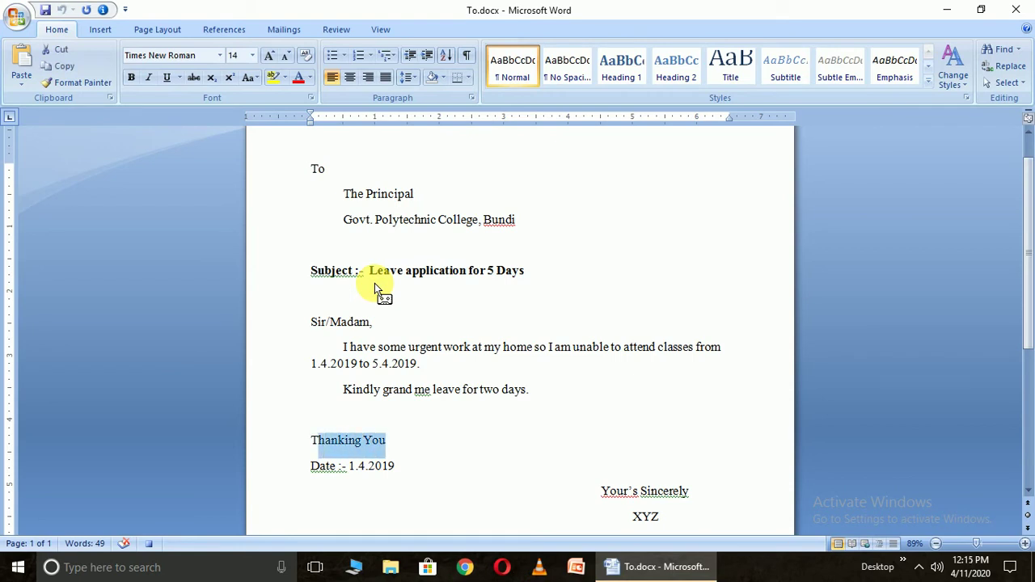
{"action": "key", "text": "ctrl+b"}
{"action": "key", "text": "Down"}
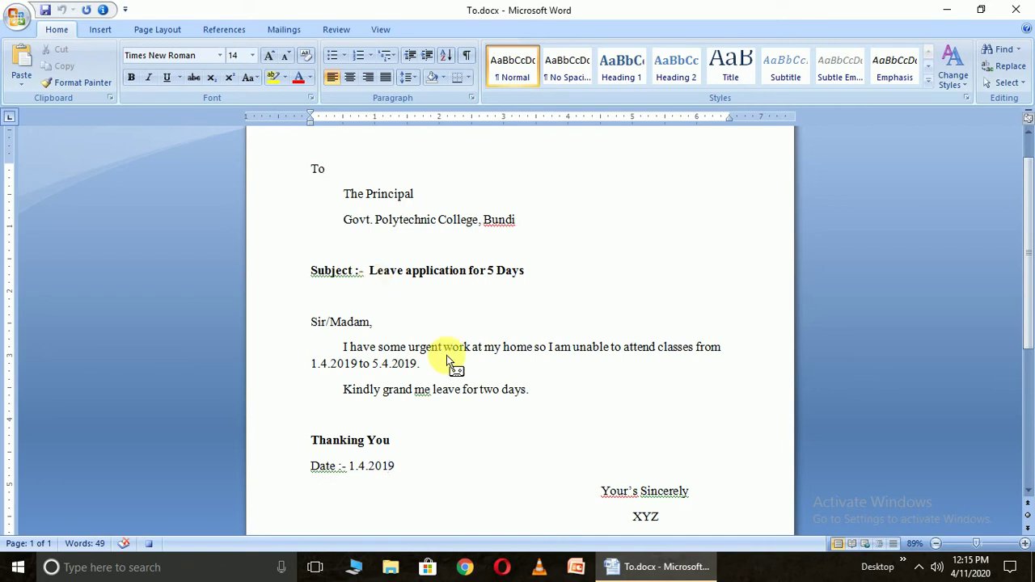
Bold and underline the date range "1.4.2019 to 5.4.2019." in the letter body
{"action": "key", "text": "Up"}
{"action": "key", "text": "Up"}
{"action": "key", "text": "Up"}
{"action": "key", "text": "Right"}
{"action": "key", "text": "Right"}
{"action": "key", "text": "Right"}
{"action": "key", "text": "Right"}
{"action": "key", "text": "Right"}
{"action": "key", "text": "Right"}
{"action": "key", "text": "shift+Left"}
{"action": "key", "text": "shift+Left"}
{"action": "key", "text": "shift+Left"}
{"action": "key", "text": "shift+Left"}
{"action": "key", "text": "shift+Left"}
{"action": "key", "text": "shift+Left"}
{"action": "key", "text": "shift+Left"}
{"action": "key", "text": "shift+Left"}
{"action": "key", "text": "shift+Left"}
{"action": "key", "text": "shift+Left"}
{"action": "key", "text": "shift+Left"}
{"action": "key", "text": "shift+Left"}
{"action": "key", "text": "shift+Left"}
{"action": "key", "text": "shift+Left"}
{"action": "key", "text": "shift+Left"}
{"action": "key", "text": "shift+Left"}
{"action": "key", "text": "shift+Left"}
{"action": "key", "text": "shift+Left"}
{"action": "key", "text": "shift+Left"}
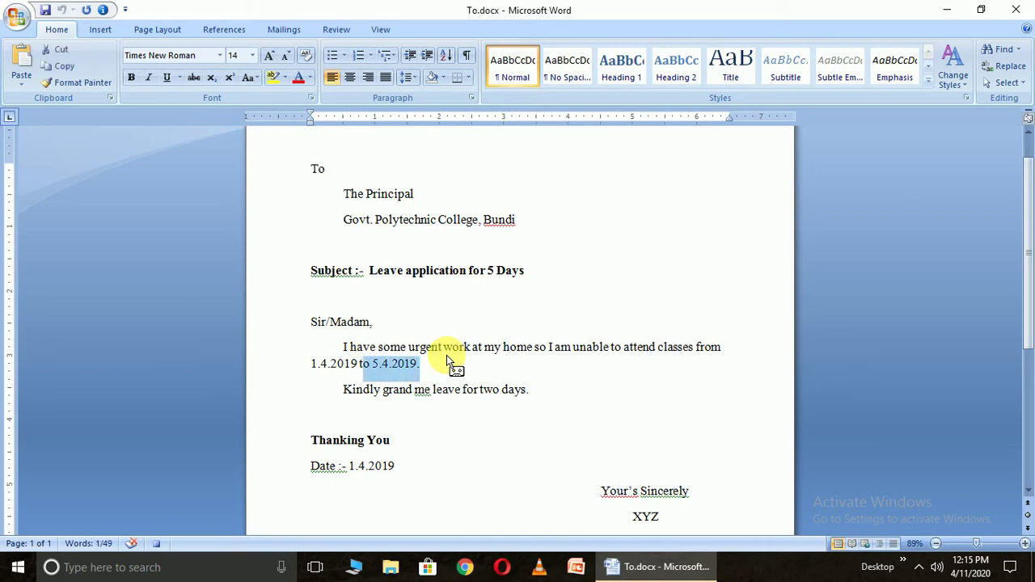
{"action": "key", "text": "shift+Left"}
{"action": "key", "text": "shift+Left"}
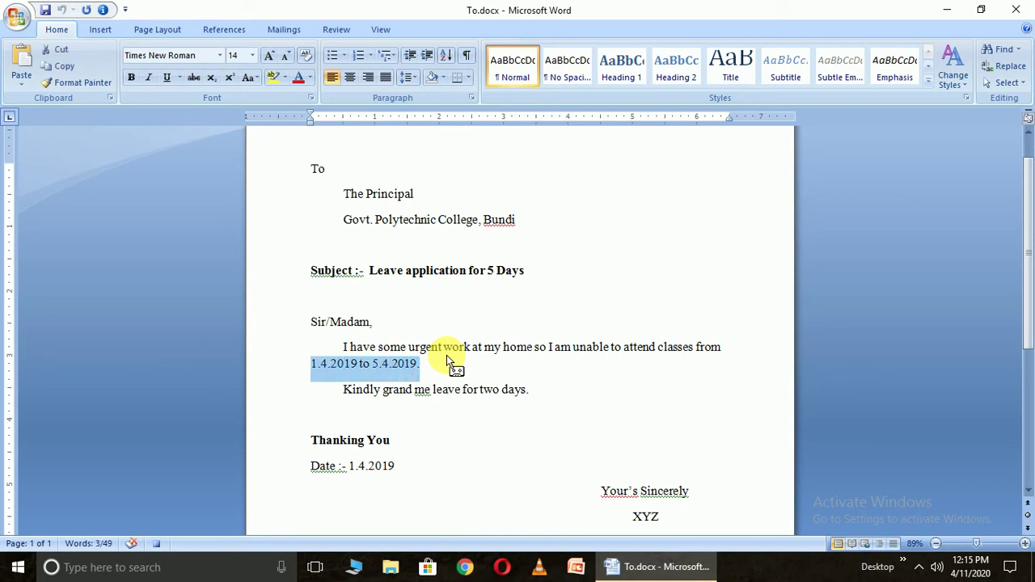
{"action": "key", "text": "ctrl+b"}
{"action": "key", "text": "ctrl+u"}
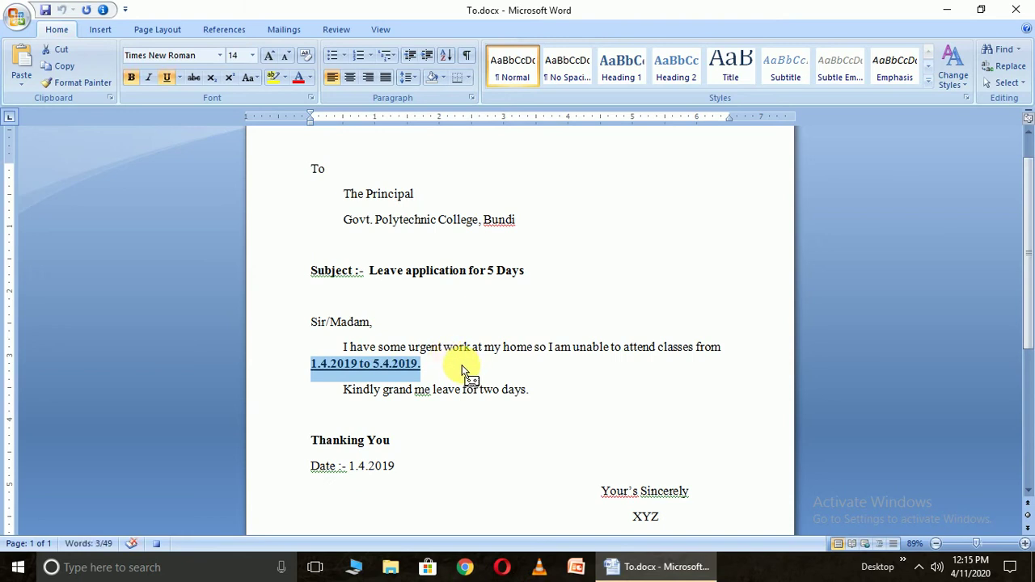
Stop recording the macro and deselect the date range
{"action": "left_click", "coordinate": [380, 29]}
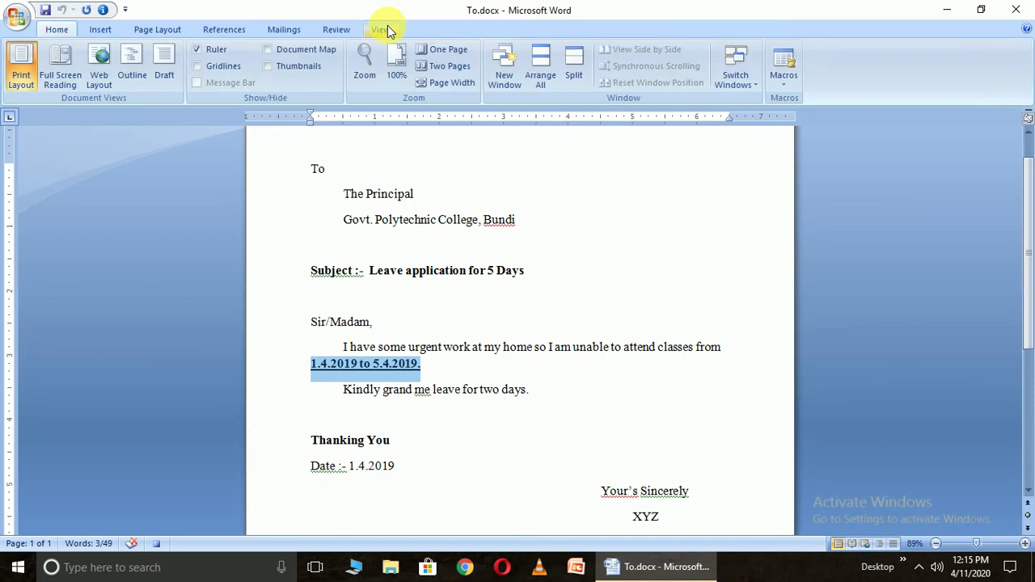
{"action": "left_click", "coordinate": [784, 87]}
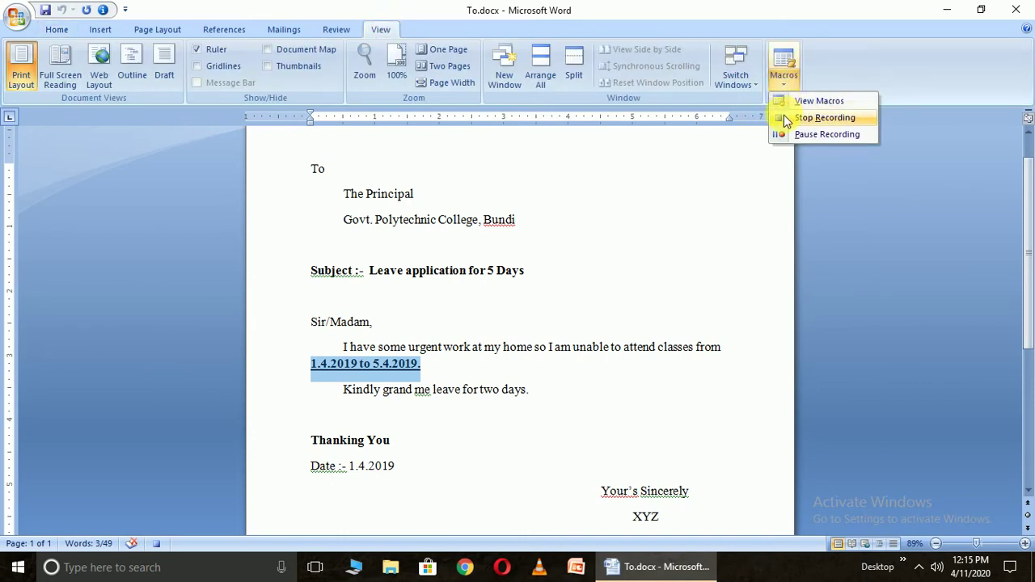
{"action": "left_click", "coordinate": [784, 118]}
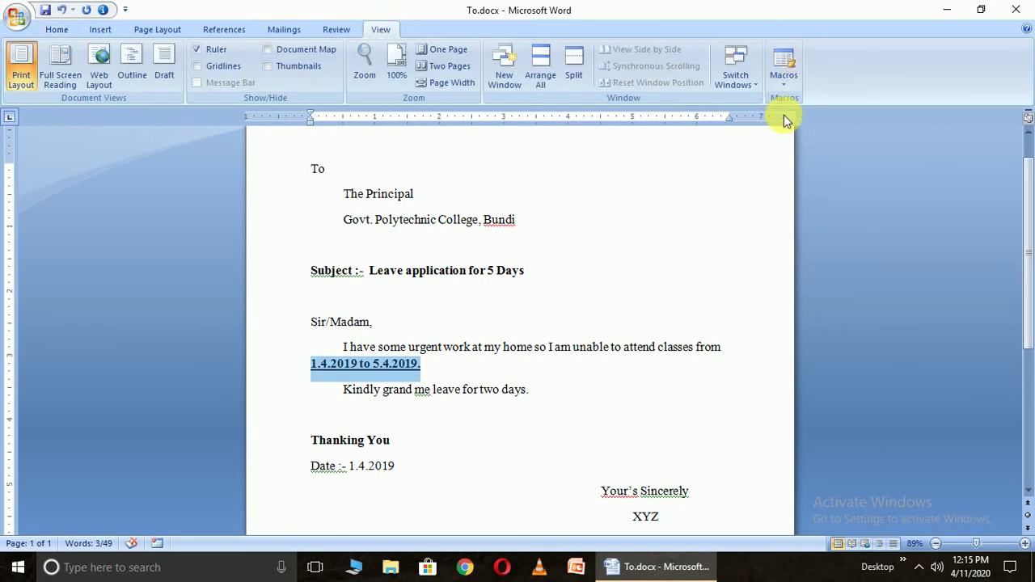
{"action": "left_click", "coordinate": [713, 173]}
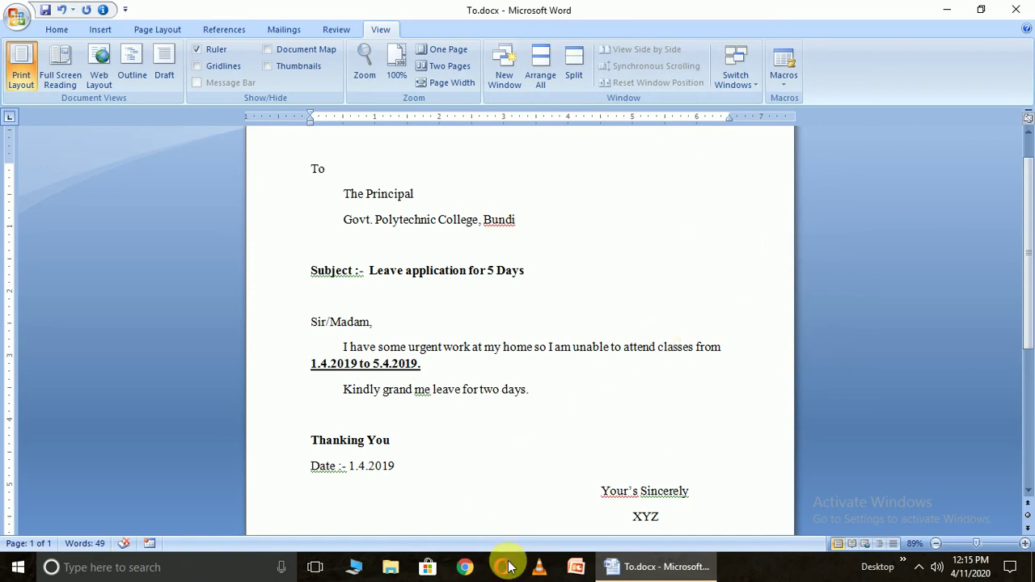
Open the unformatted letter To1.docx from the desktop and switch back to To.docx
{"action": "left_click", "coordinate": [653, 570]}
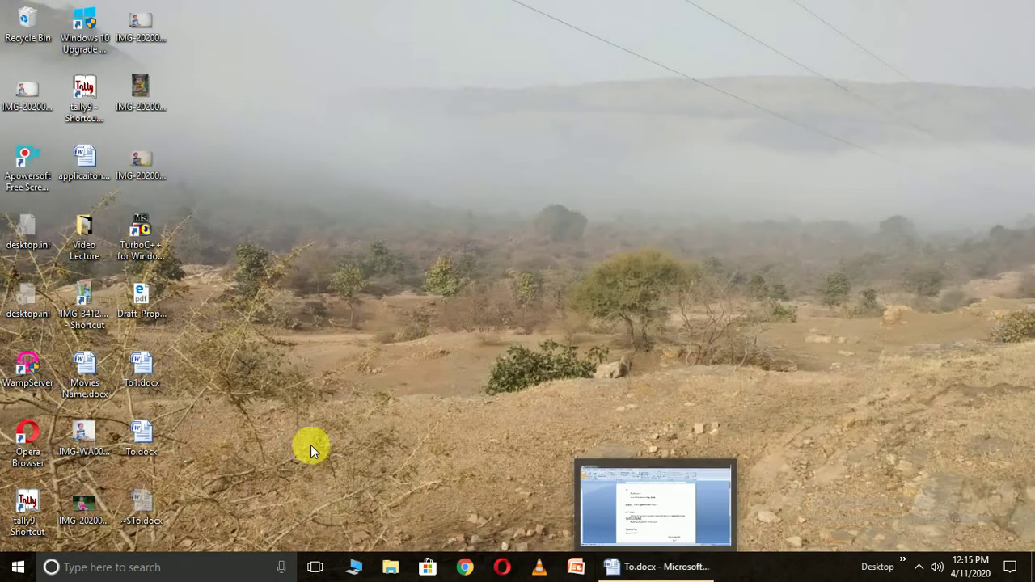
{"action": "double_click", "coordinate": [142, 372]}
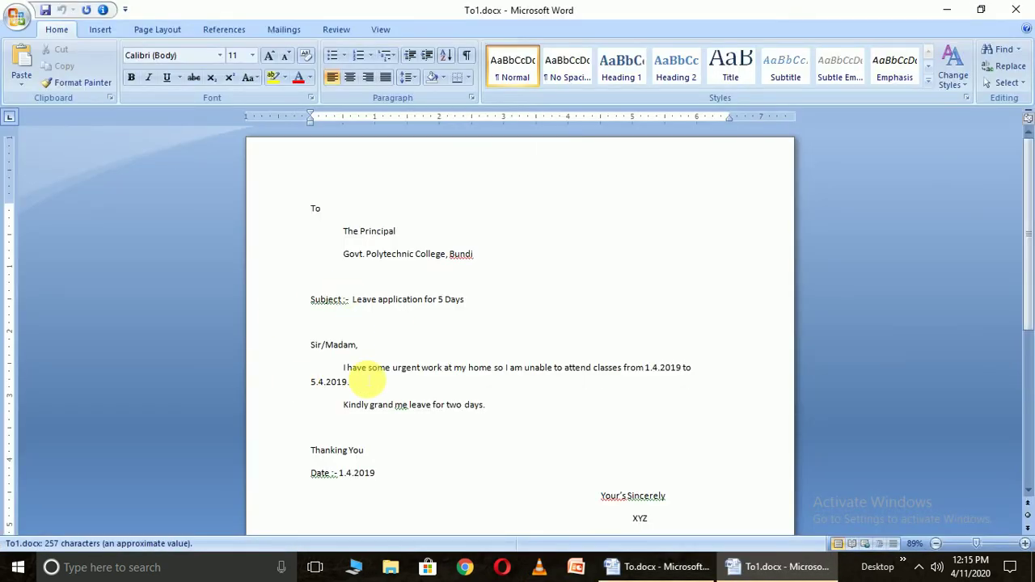
{"action": "left_click", "coordinate": [650, 569]}
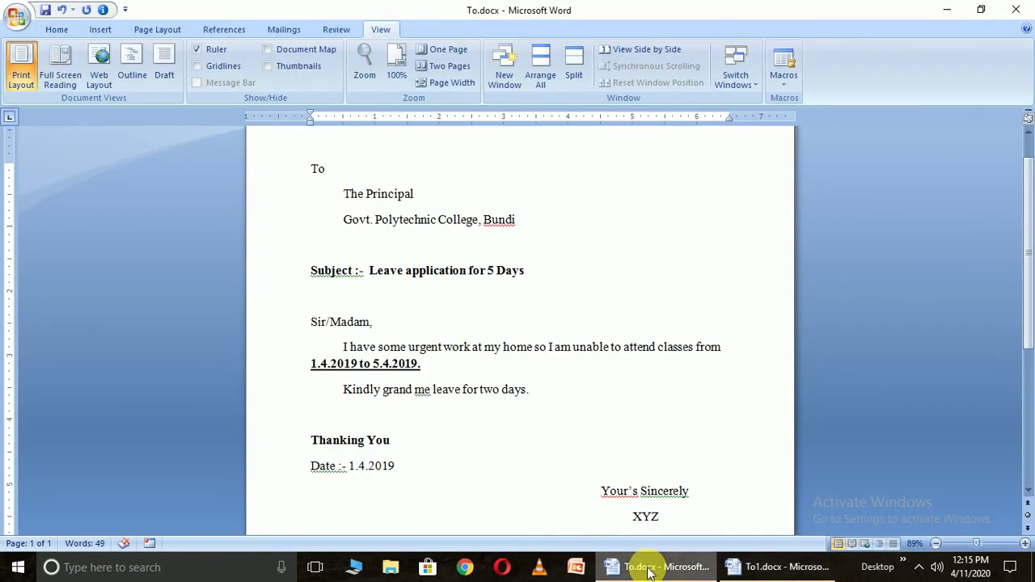
Switch to the unformatted letter To1.docx and run the APP_FORM macro on it
{"action": "left_click", "coordinate": [796, 566]}
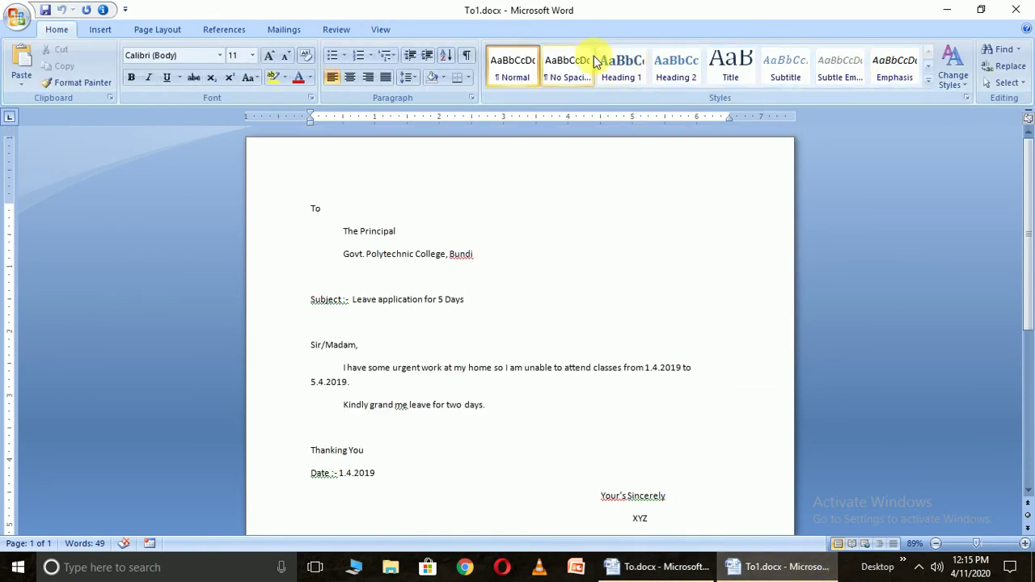
{"action": "left_click", "coordinate": [381, 31]}
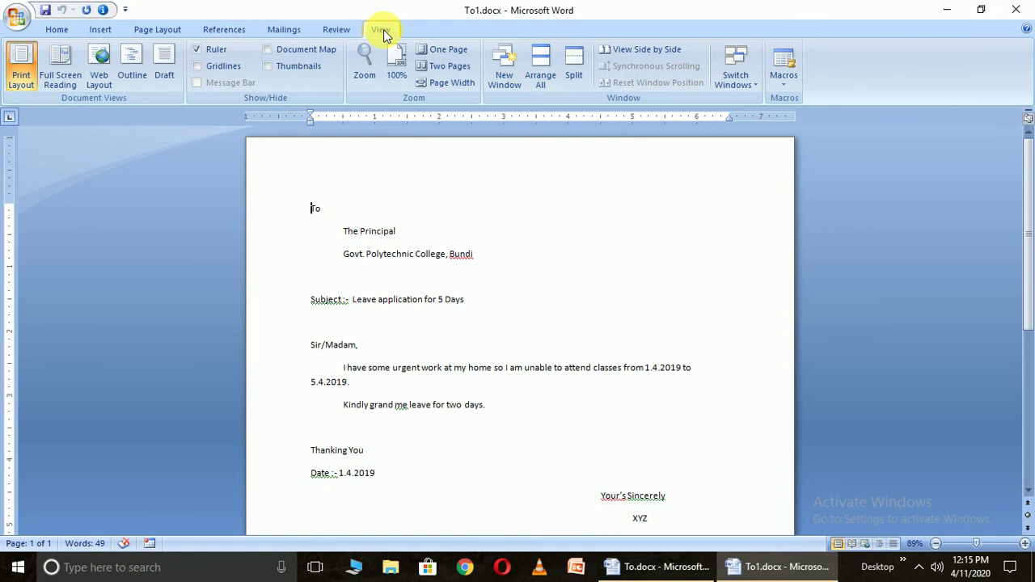
{"action": "left_click", "coordinate": [778, 89]}
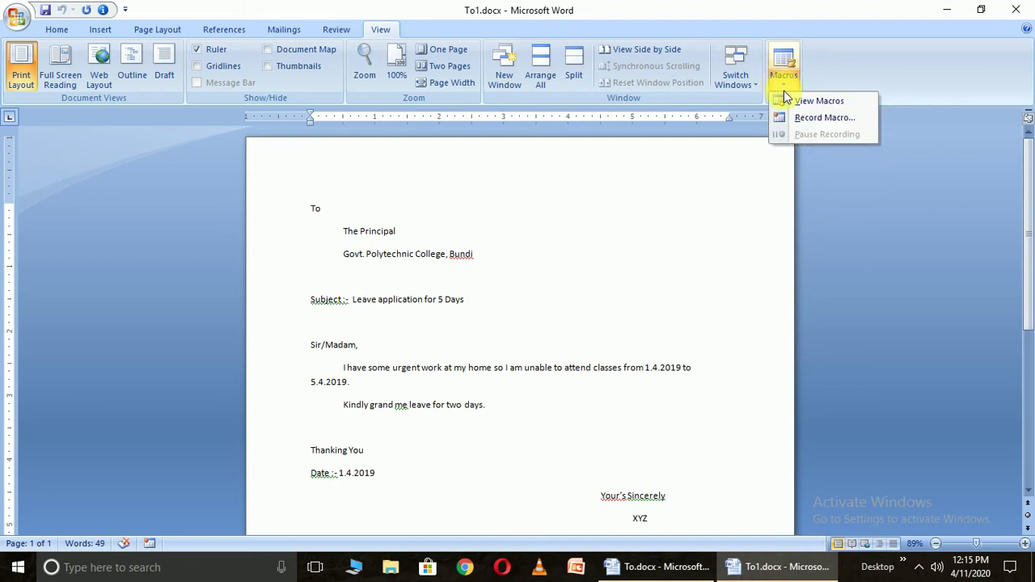
{"action": "left_click", "coordinate": [794, 100]}
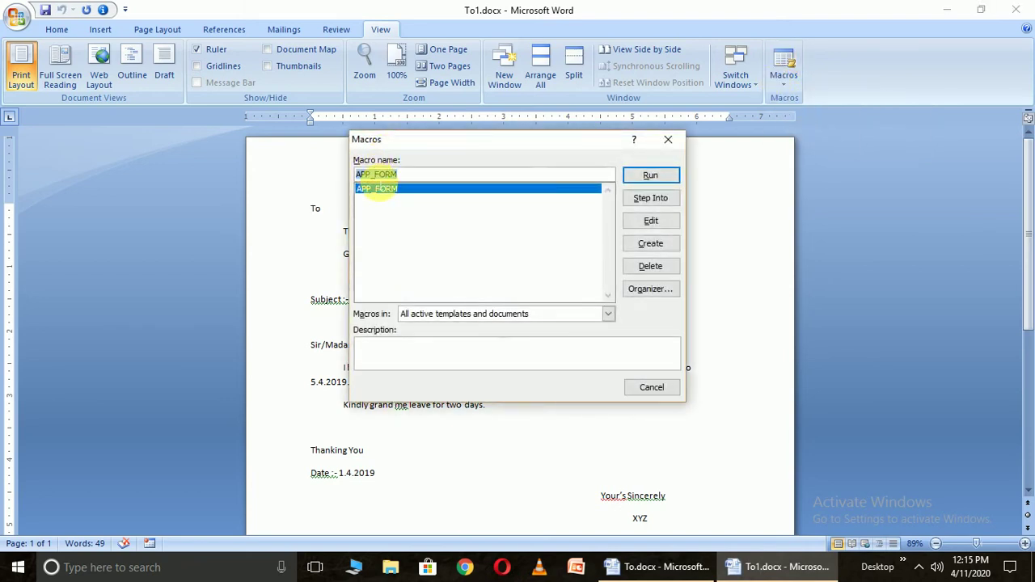
{"action": "left_click", "coordinate": [375, 191]}
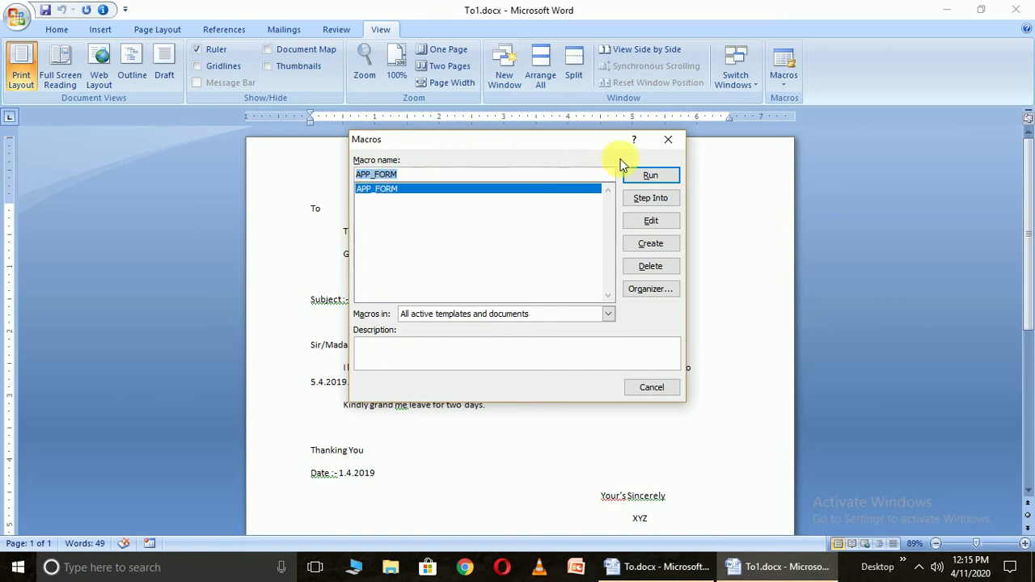
{"action": "left_click", "coordinate": [651, 174]}
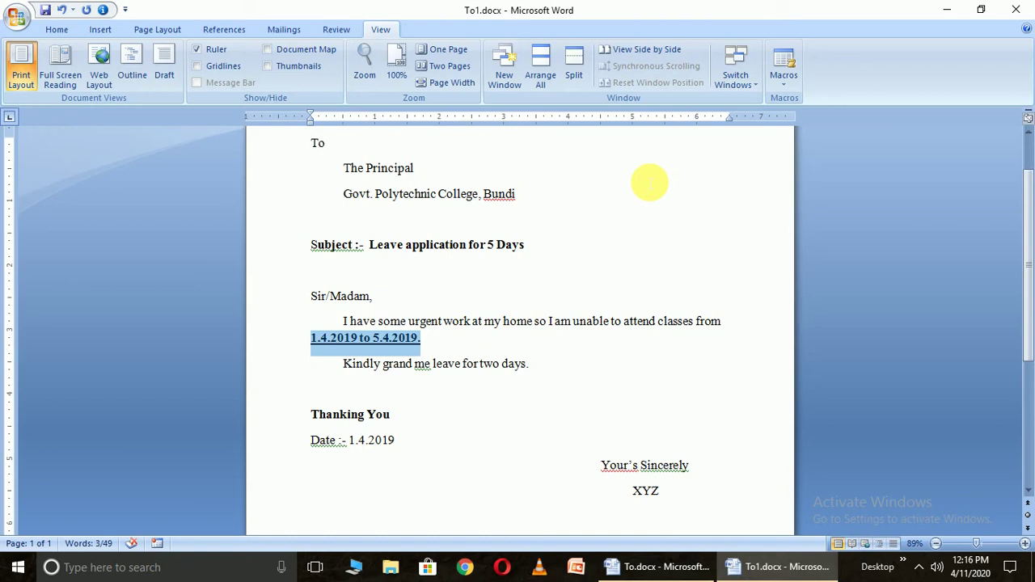
Undo several of the macro's formatting changes in the letter and redo them
{"action": "key", "text": "ctrl+u"}
{"action": "key", "text": "ctrl+b"}
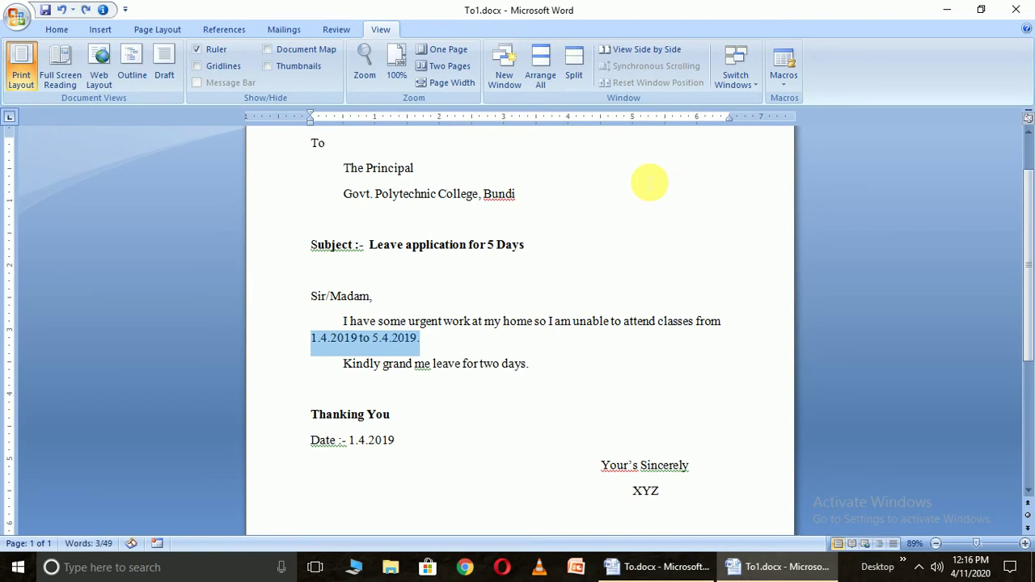
{"action": "key", "text": "ctrl+z"}
{"action": "key", "text": "ctrl+z"}
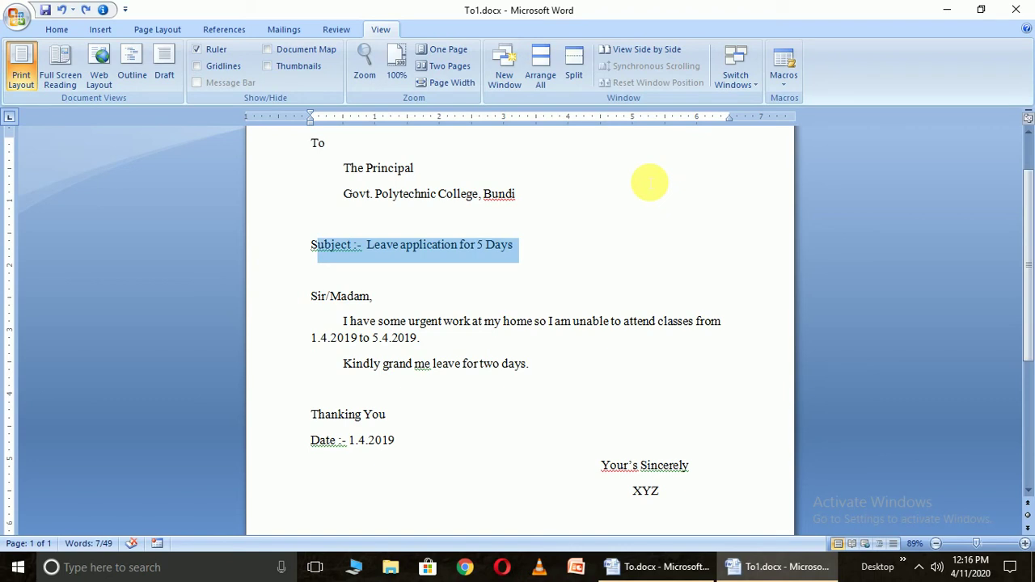
{"action": "key", "text": "ctrl+y"}
{"action": "key", "text": "ctrl+y"}
{"action": "key", "text": "ctrl+y"}
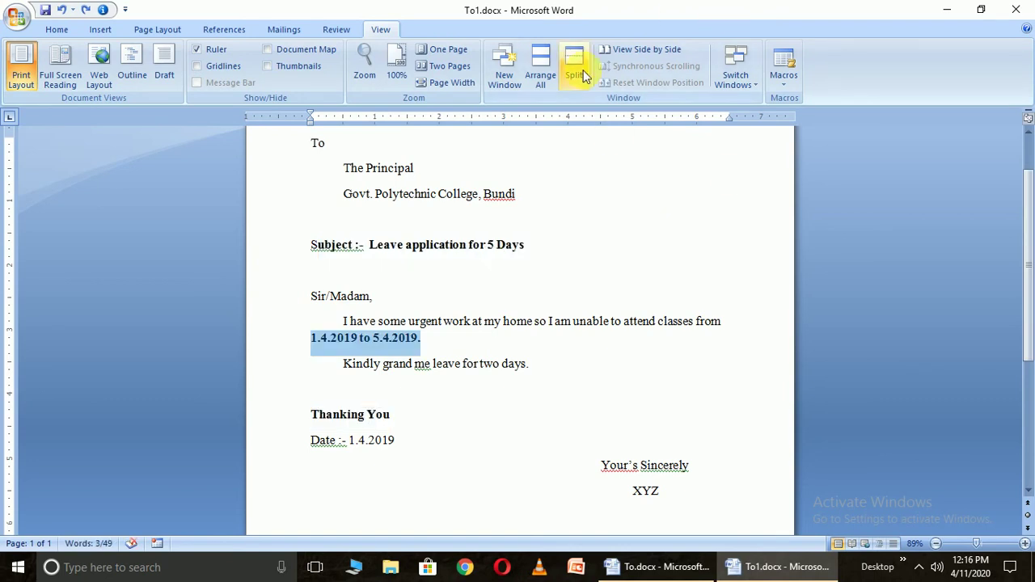
Reset the whole letter to the Normal style and remove all its bold formatting
{"action": "key", "text": "ctrl+a"}
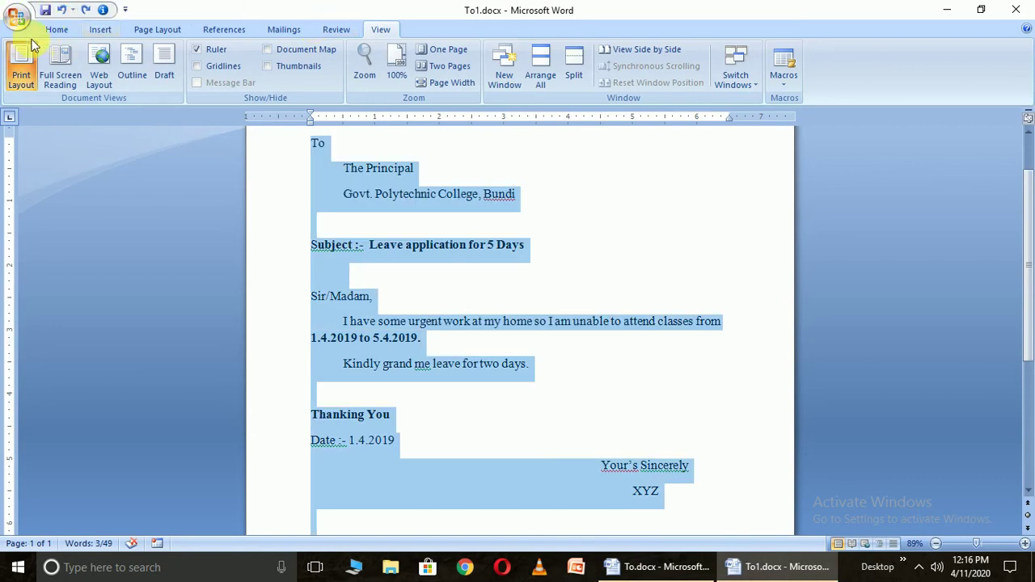
{"action": "left_click", "coordinate": [50, 31]}
{"action": "left_click", "coordinate": [513, 61]}
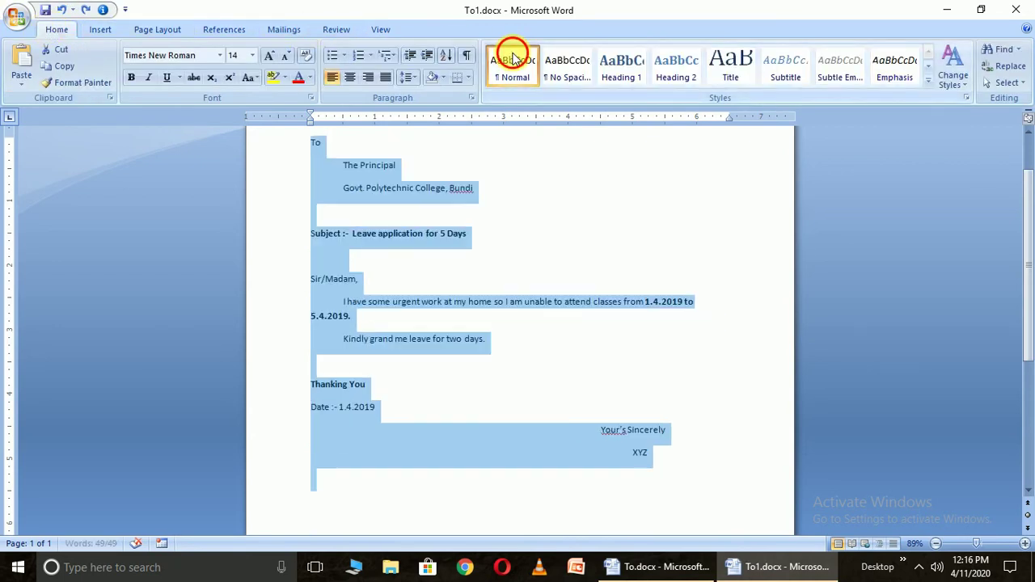
{"action": "left_click", "coordinate": [541, 197]}
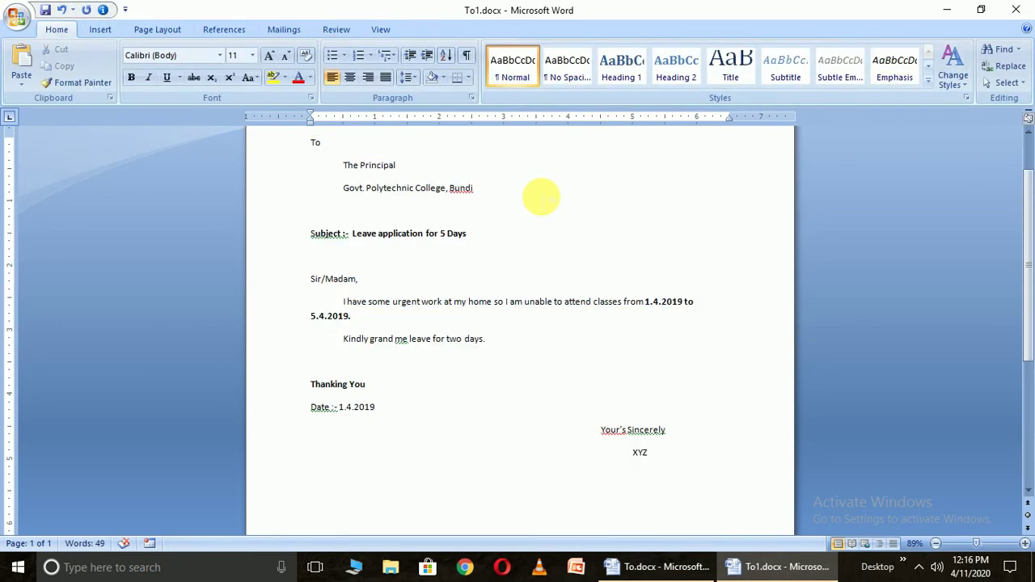
{"action": "key", "text": "ctrl+a"}
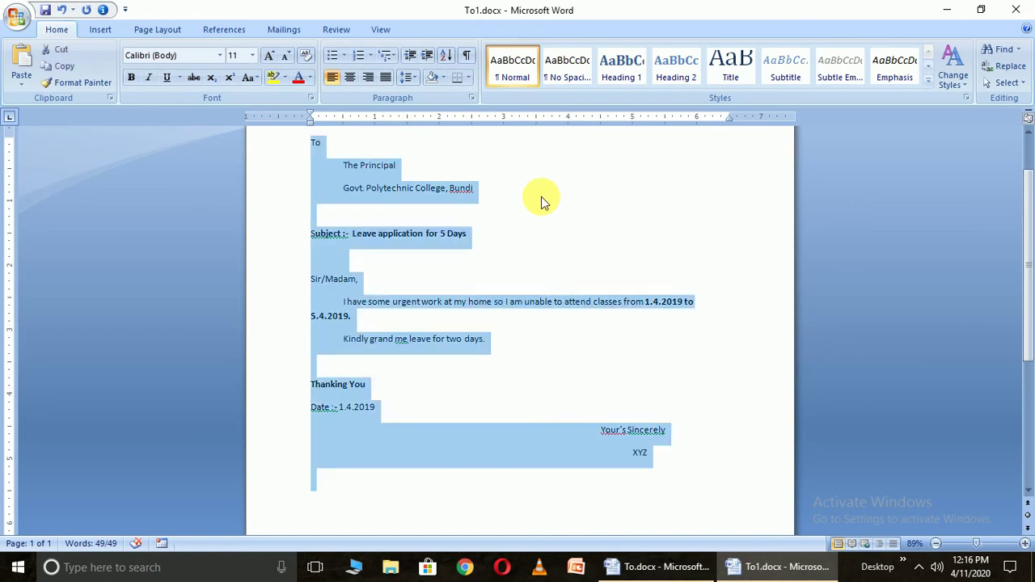
{"action": "key", "text": "ctrl+b"}
{"action": "key", "text": "ctrl+b"}
{"action": "left_click", "coordinate": [541, 197]}
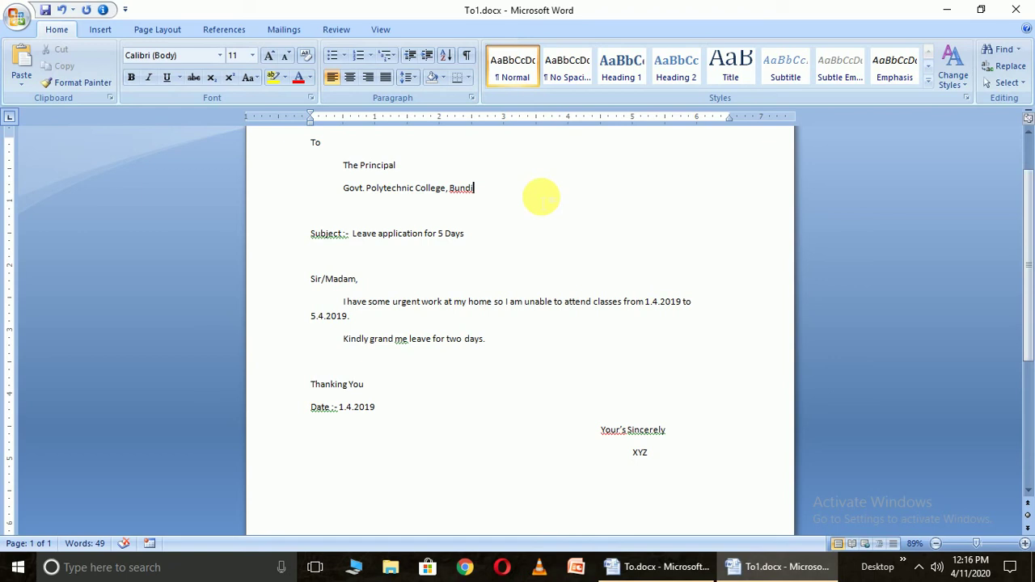
Reapply the APP_FORM macro's formatting to the letter
{"action": "key", "text": "ctrl+z"}
{"action": "key", "text": "ctrl+z"}
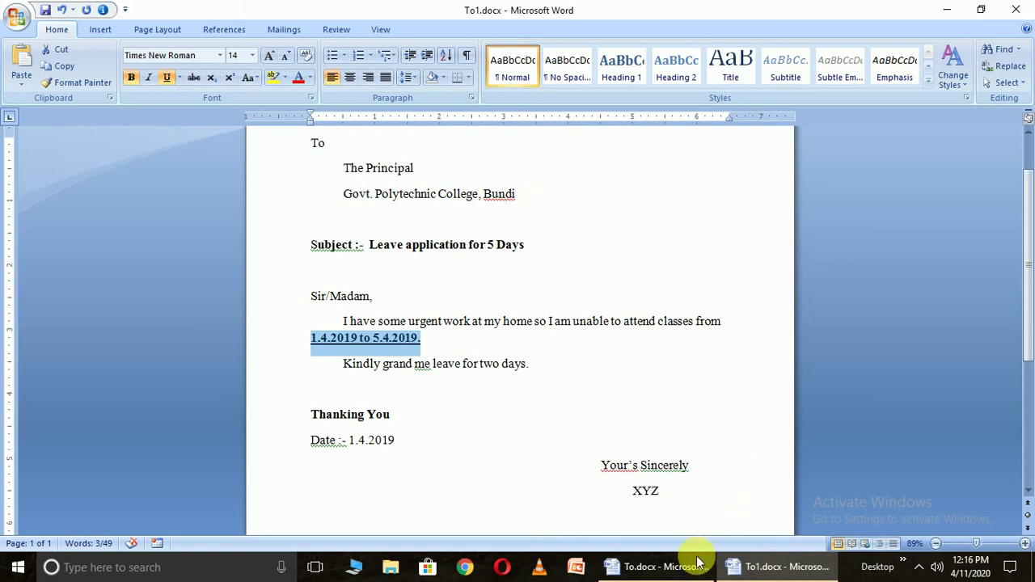
Create a new blank document
{"action": "left_click", "coordinate": [18, 21]}
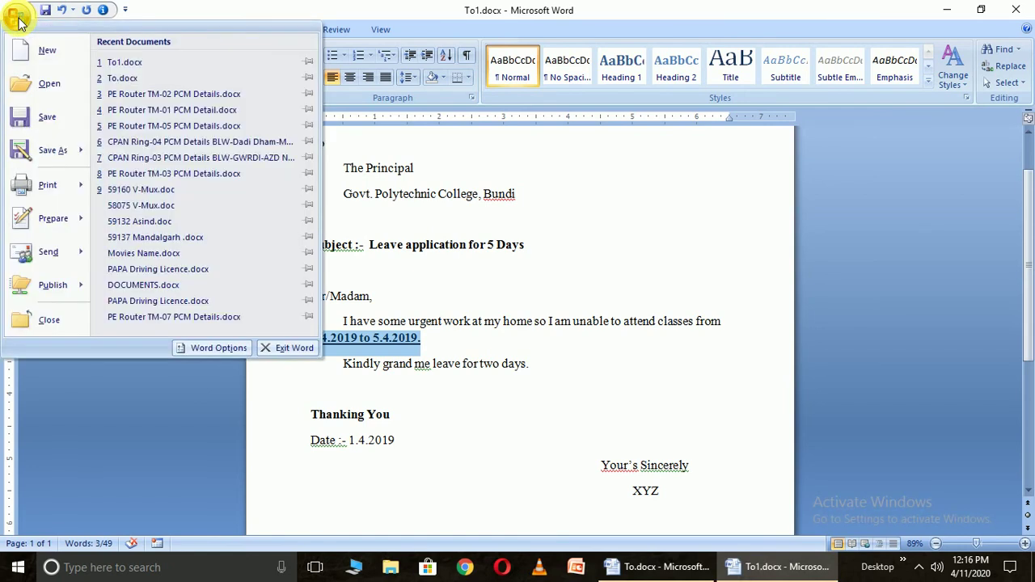
{"action": "left_click", "coordinate": [34, 58]}
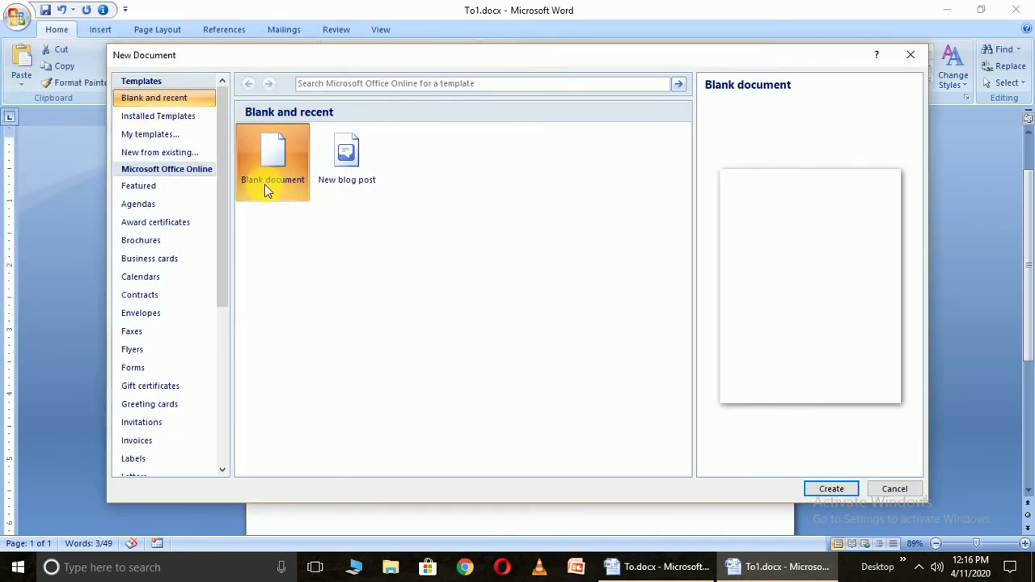
{"action": "double_click", "coordinate": [271, 182]}
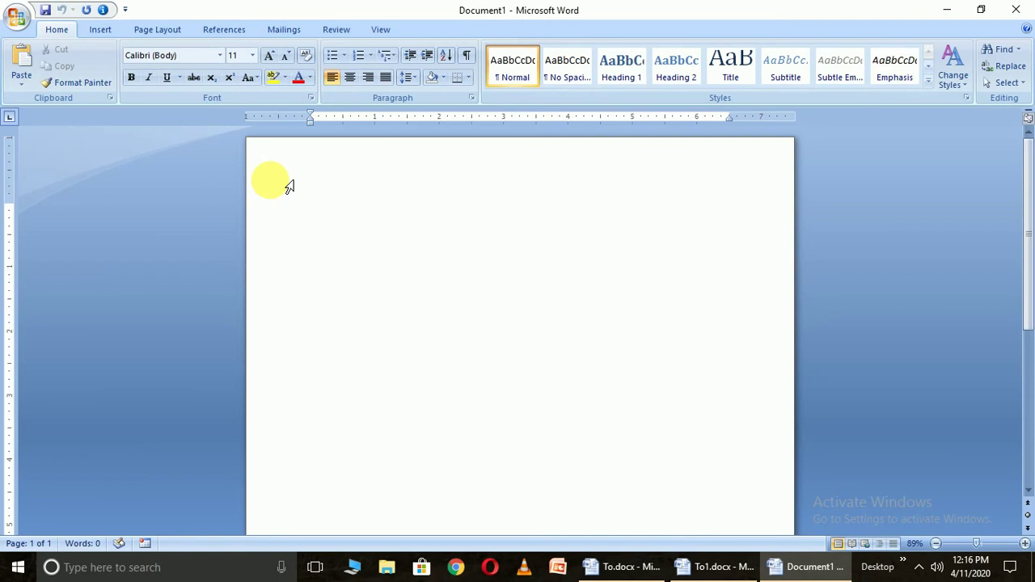
Enter three sample first names on separate lines, each starting with a capital letter
{"action": "type", "text": "rOH"}
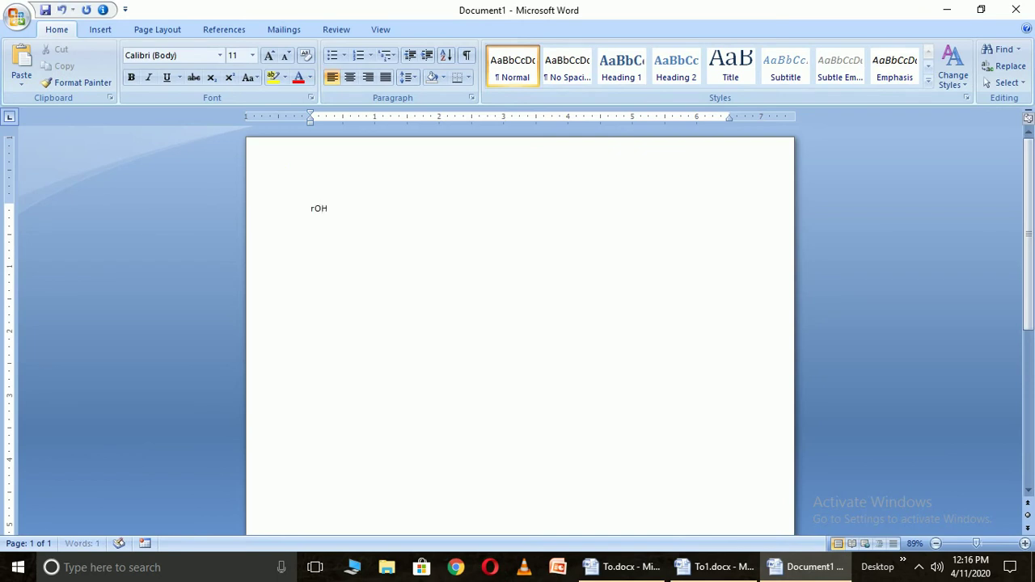
{"action": "type", "text": "AN"}
{"action": "key", "text": "BackSpace"}
{"action": "key", "text": "BackSpace"}
{"action": "key", "text": "BackSpace"}
{"action": "key", "text": "BackSpace"}
{"action": "key", "text": "BackSpace"}
{"action": "type", "text": "rohan"}
{"action": "key", "text": "Return"}
{"action": "type", "text": "mohan"}
{"action": "key", "text": "Return"}
{"action": "type", "text": "sohan"}
{"action": "key", "text": "Return"}
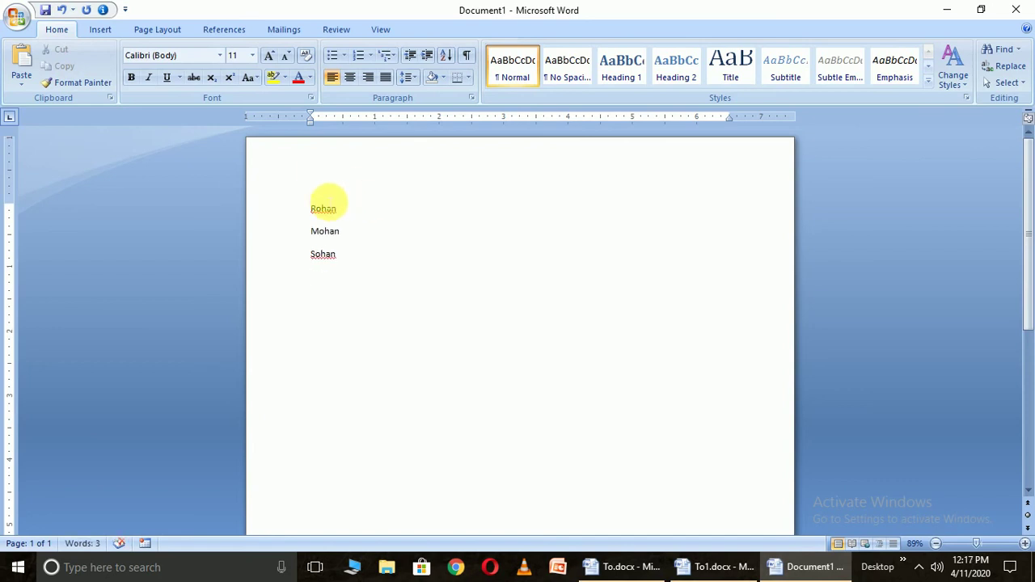
Enlarge the font of all three names to size 17
{"action": "key", "text": "ctrl+a"}
{"action": "key", "text": "ctrl+bracketright"}
{"action": "key", "text": "ctrl+bracketright"}
{"action": "key", "text": "ctrl+bracketright"}
{"action": "key", "text": "ctrl+bracketright"}
{"action": "key", "text": "ctrl+bracketright"}
{"action": "key", "text": "ctrl+bracketright"}
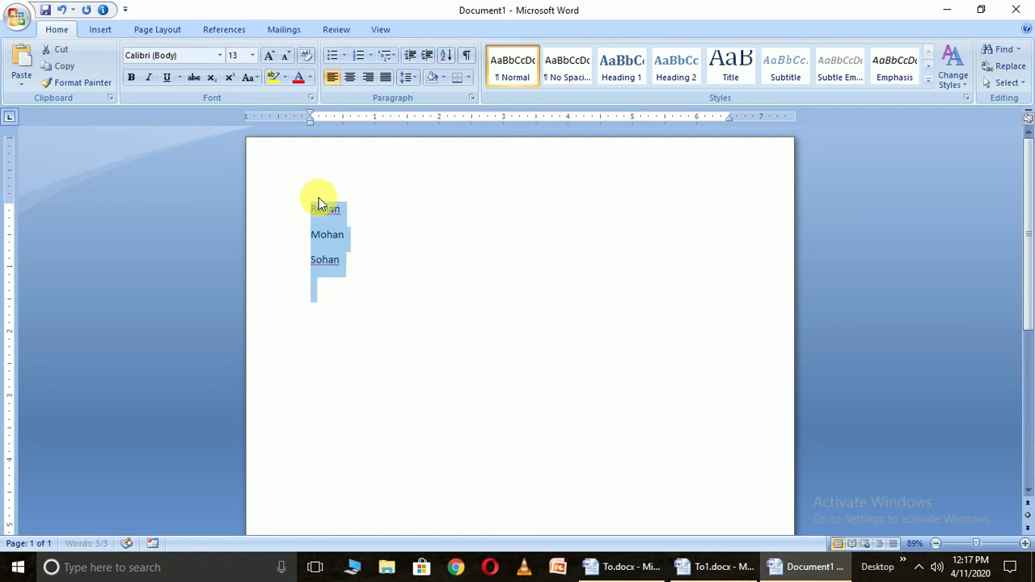
Try enclosing the first name in parentheses and remove the added characters
{"action": "left_click", "coordinate": [318, 208]}
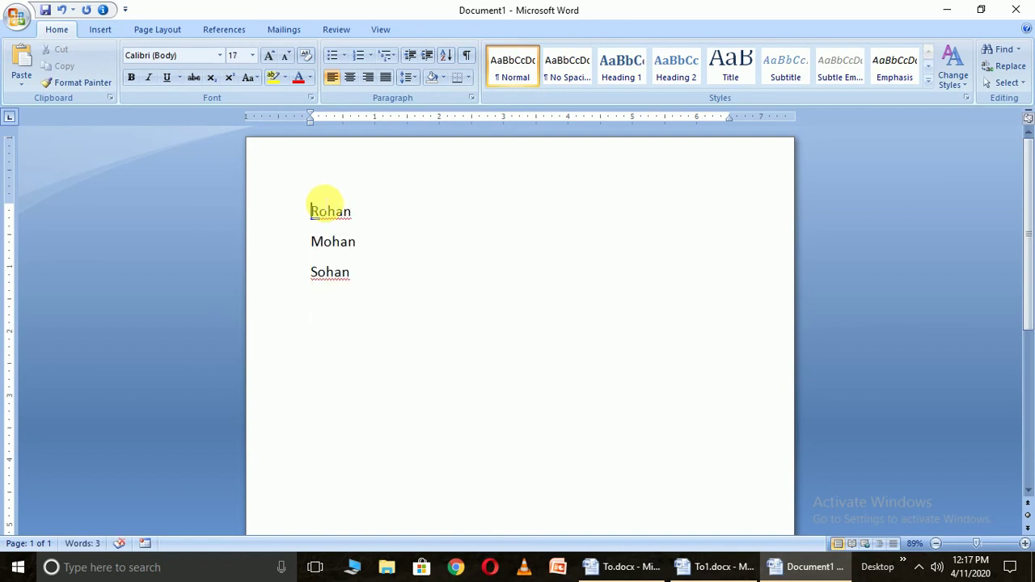
{"action": "type", "text": "("}
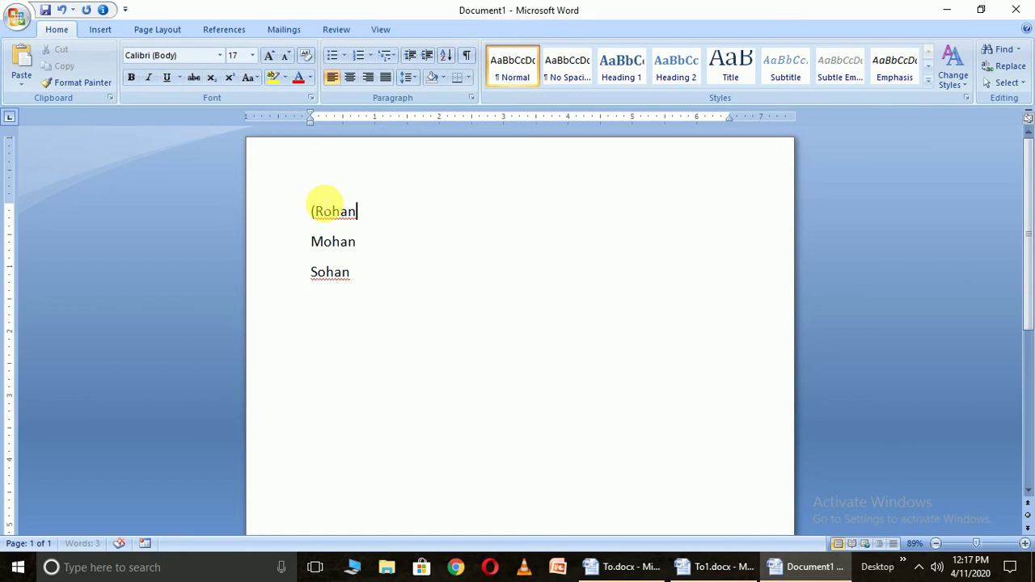
{"action": "type", "text": ")"}
{"action": "key", "text": "BackSpace"}
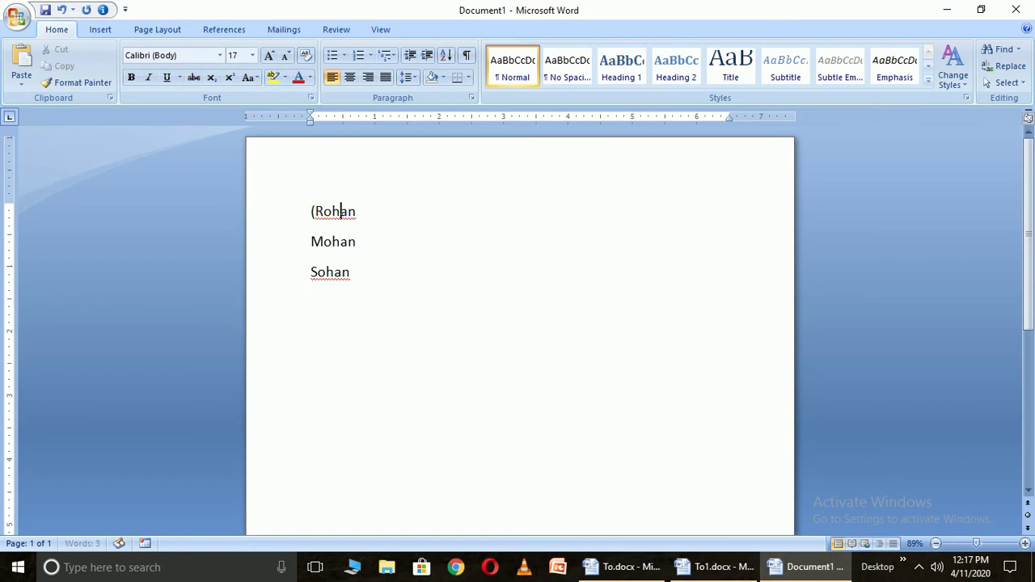
{"action": "key", "text": "Left"}
{"action": "key", "text": "Left"}
{"action": "key", "text": "Left"}
{"action": "key", "text": "BackSpace"}
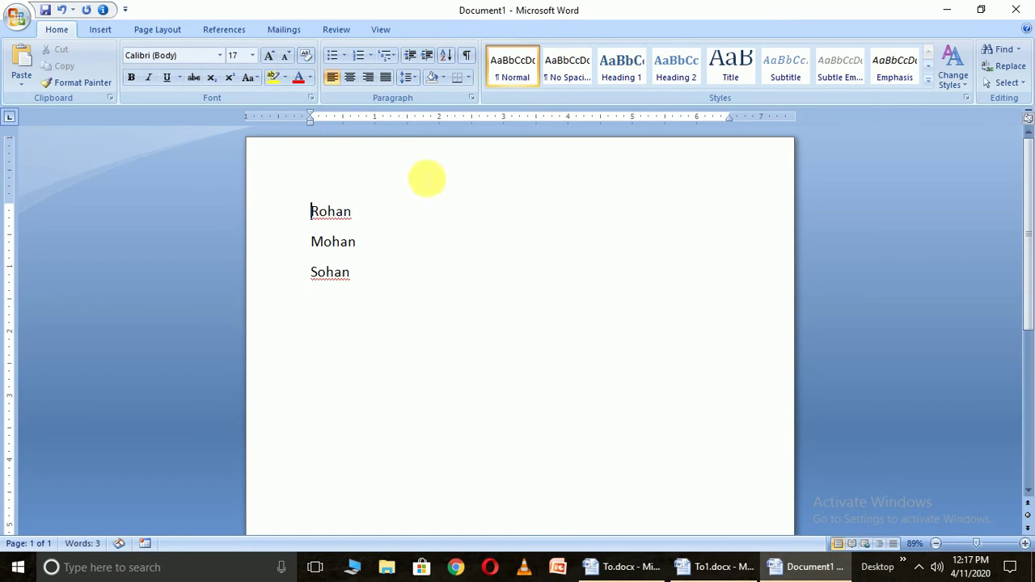
Set up a new macro recording named brac, stored for all documents and assigned to a button
{"action": "left_click", "coordinate": [379, 28]}
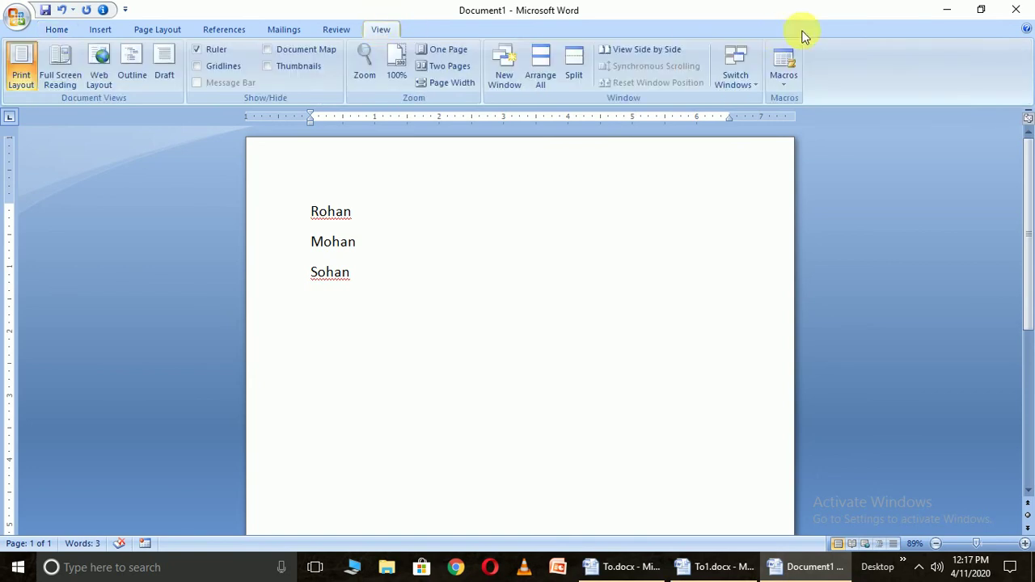
{"action": "left_click", "coordinate": [783, 79]}
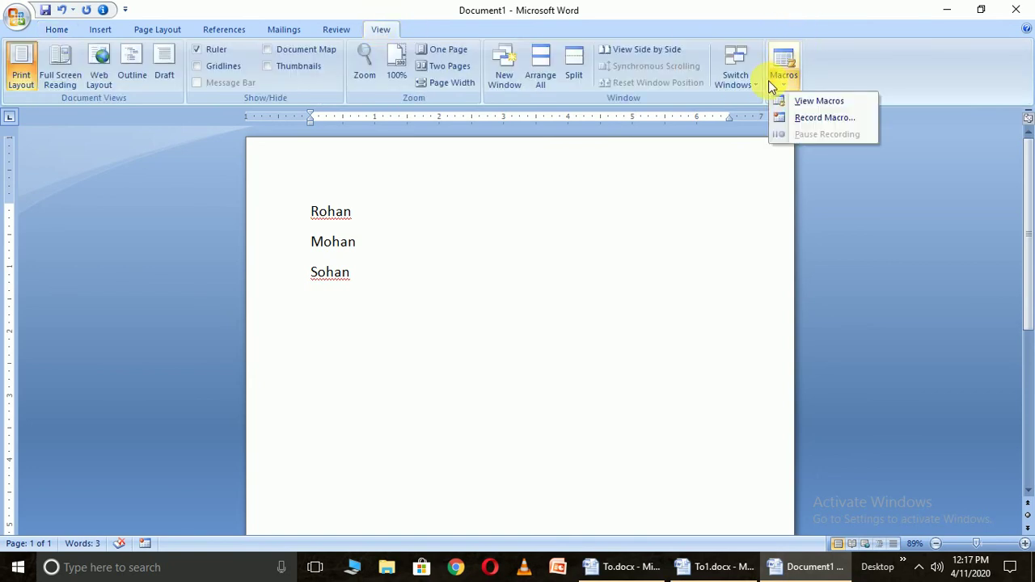
{"action": "left_click", "coordinate": [810, 119]}
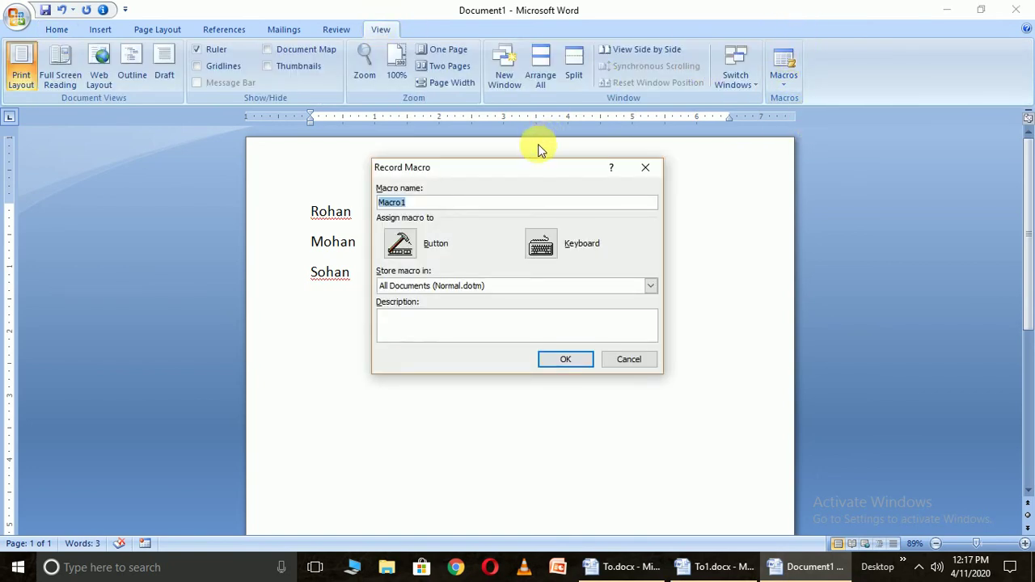
{"action": "type", "text": "brac"}
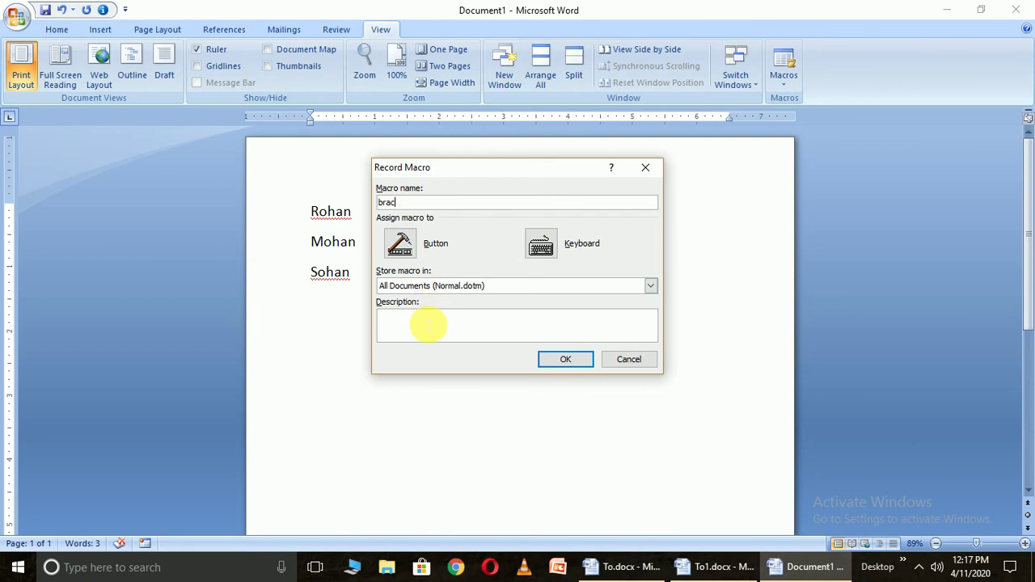
{"action": "left_click", "coordinate": [399, 245]}
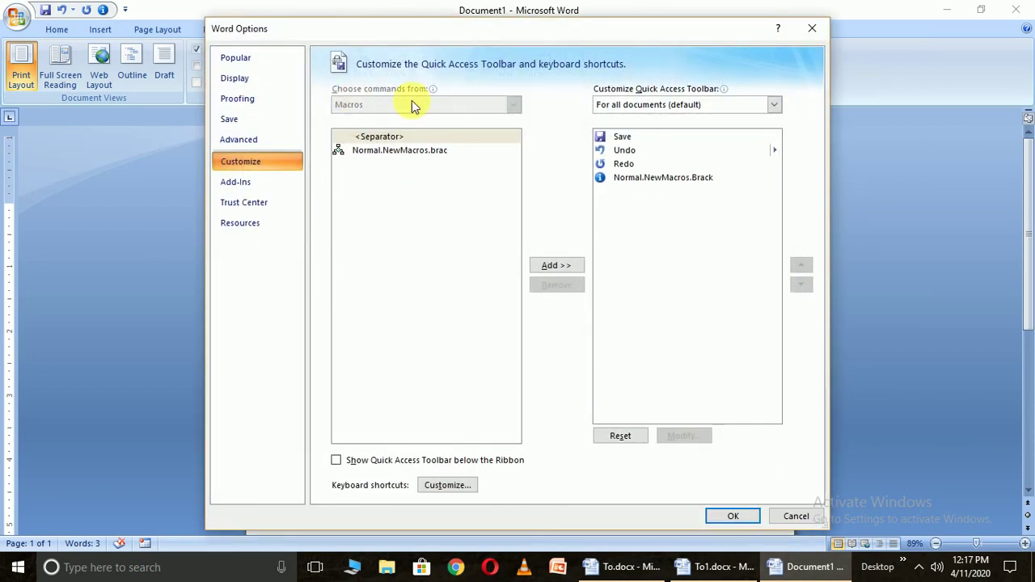
Add the Normal.NewMacros.brac macro to the Quick Access Toolbar for all documents
{"action": "left_click", "coordinate": [424, 151]}
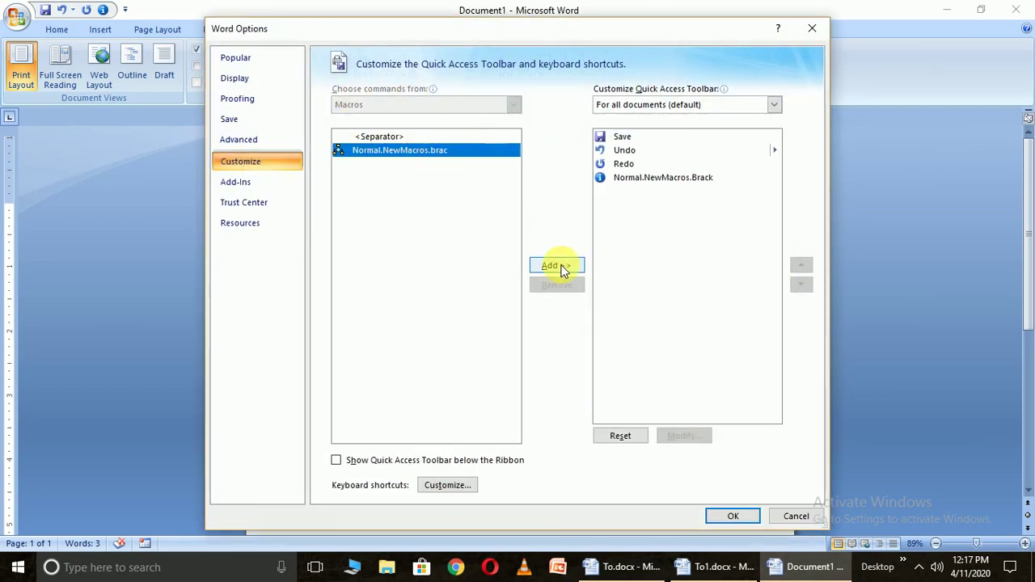
{"action": "left_click", "coordinate": [563, 269]}
{"action": "left_click", "coordinate": [728, 104]}
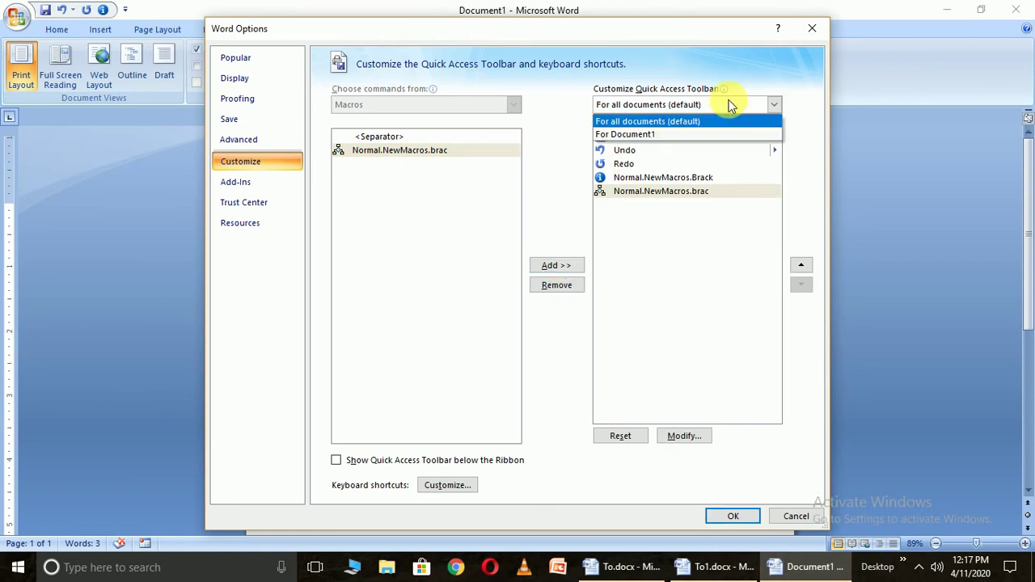
{"action": "left_click", "coordinate": [728, 99]}
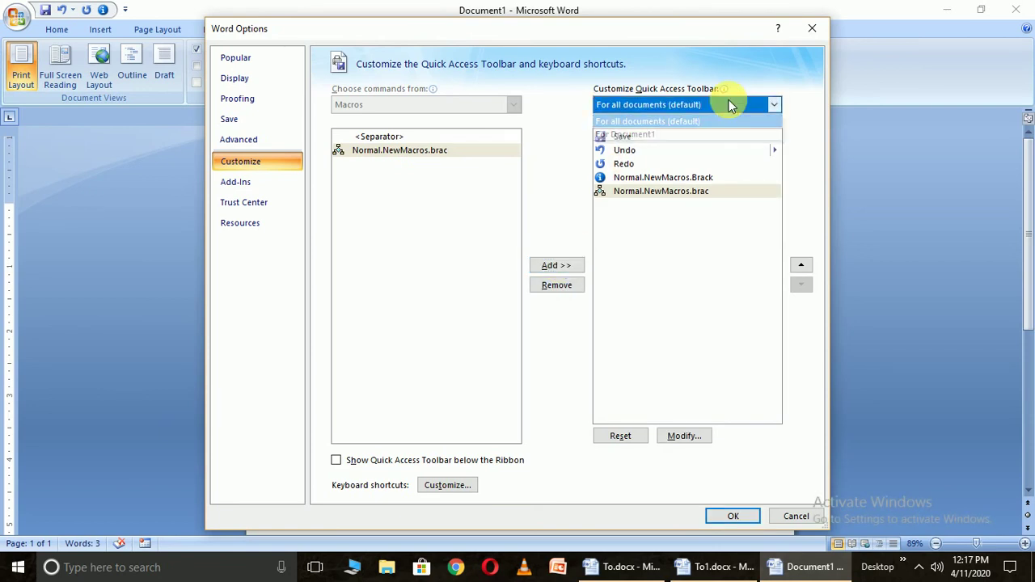
Change the symbol of the Normal.NewMacros.brac toolbar button to the dollar sign and apply the customization to begin recording
{"action": "left_click", "coordinate": [663, 193]}
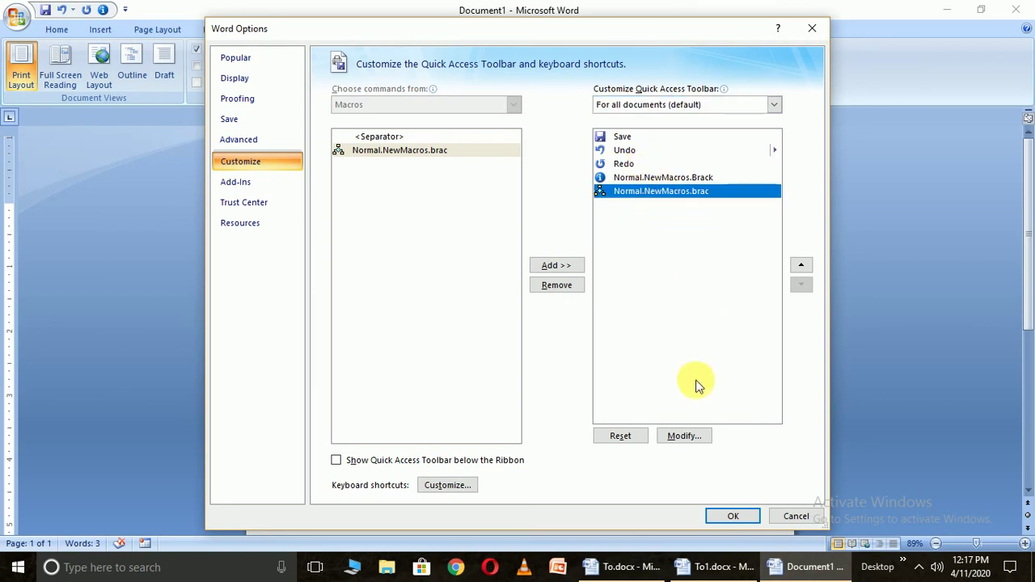
{"action": "left_click", "coordinate": [681, 436]}
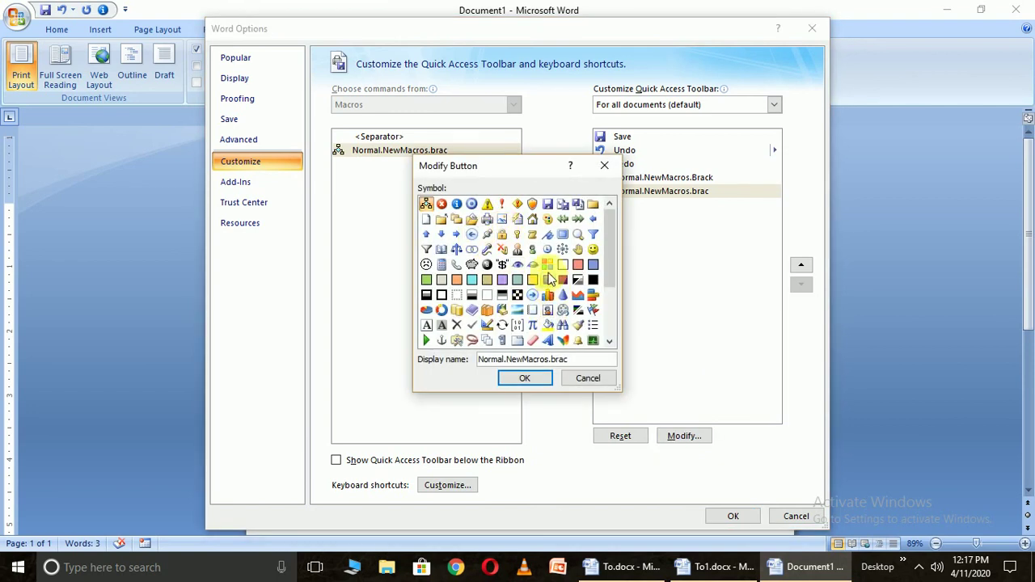
{"action": "left_click", "coordinate": [502, 264]}
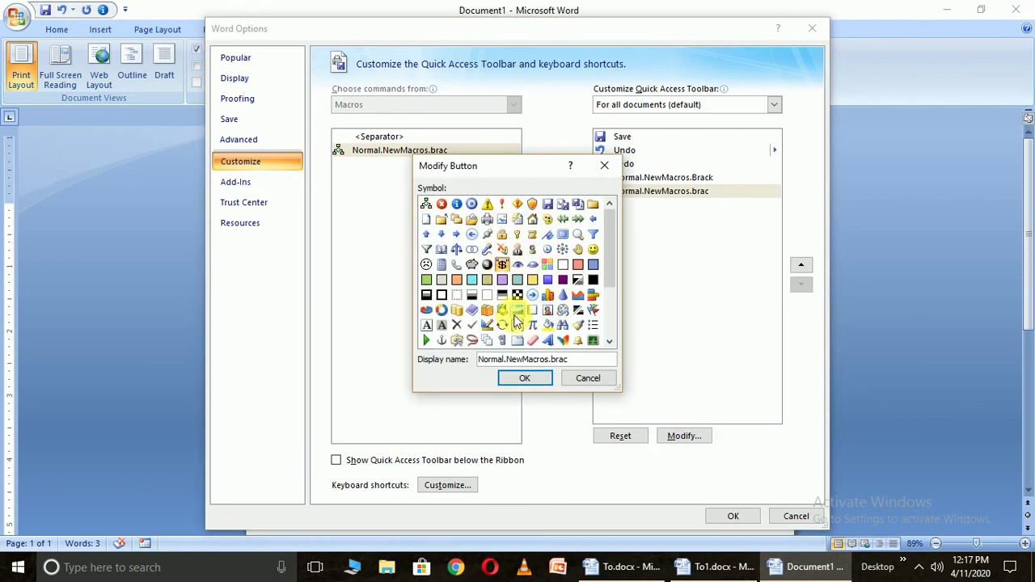
{"action": "left_click", "coordinate": [527, 378]}
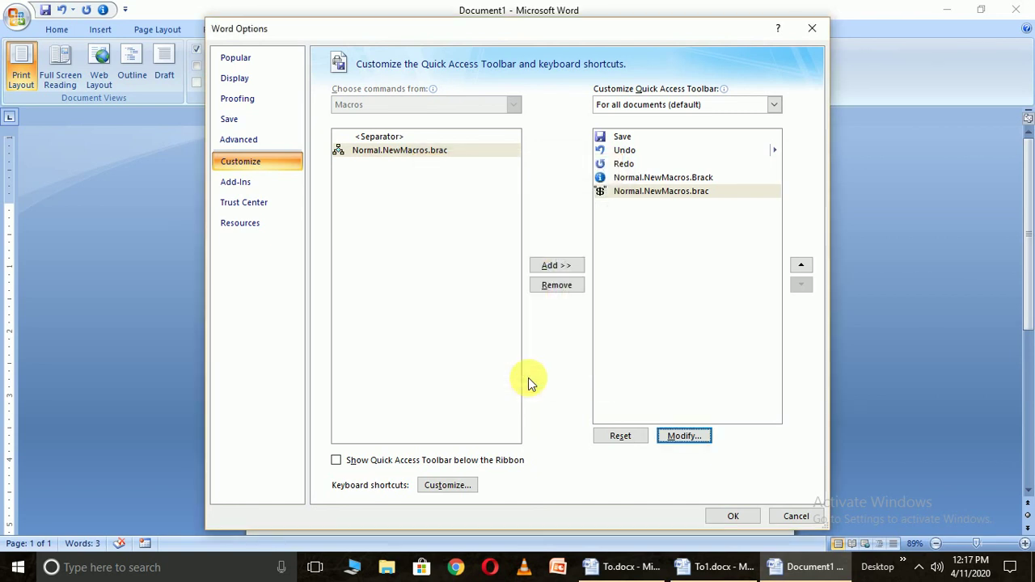
{"action": "left_click", "coordinate": [732, 516]}
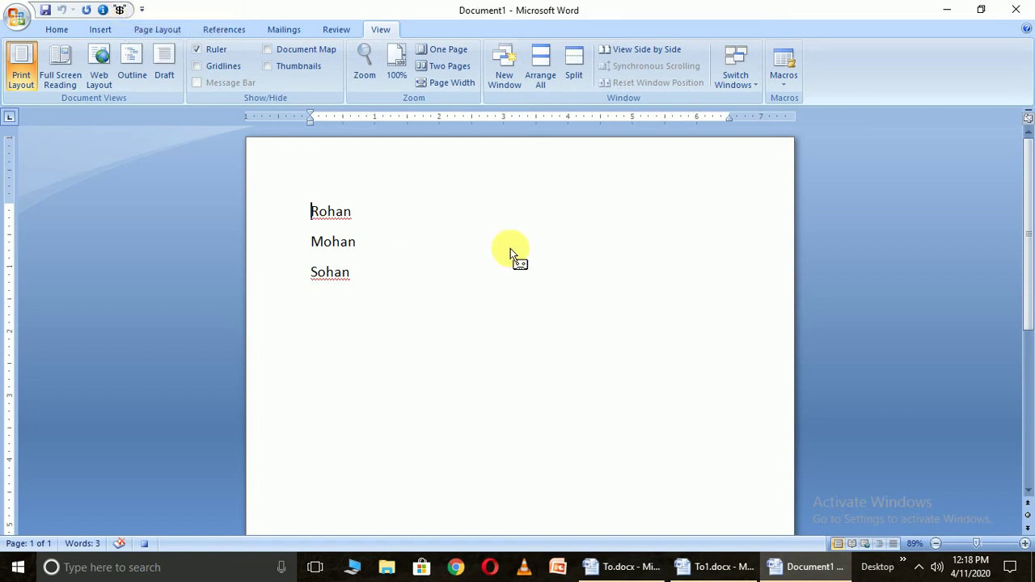
Record enclosing the first name in parentheses, from the start to the end of its line, and stop the macro recording
{"action": "type", "text": "("}
{"action": "key", "text": "End"}
{"action": "type", "text": ")"}
{"action": "left_click", "coordinate": [786, 87]}
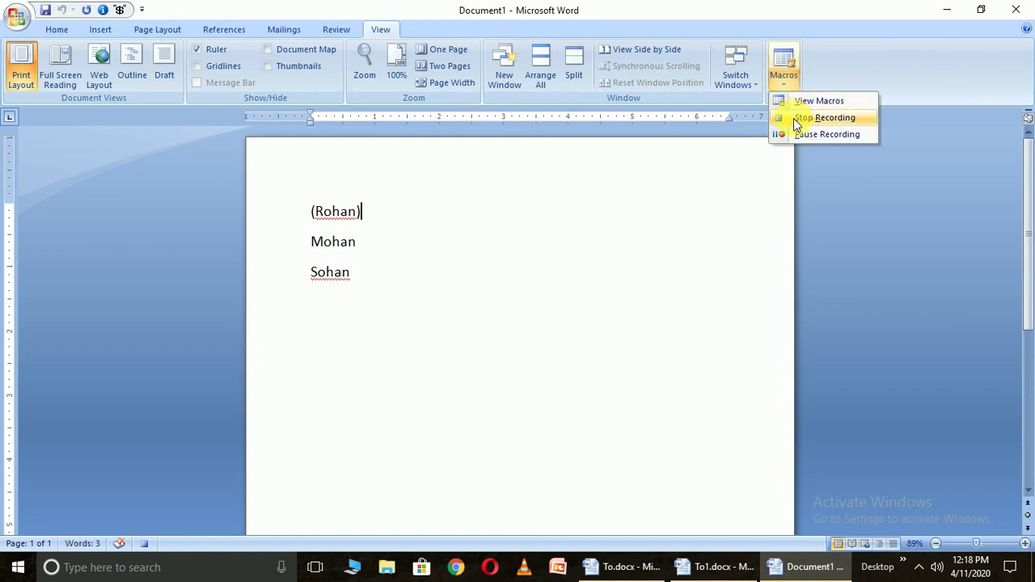
{"action": "left_click", "coordinate": [793, 118]}
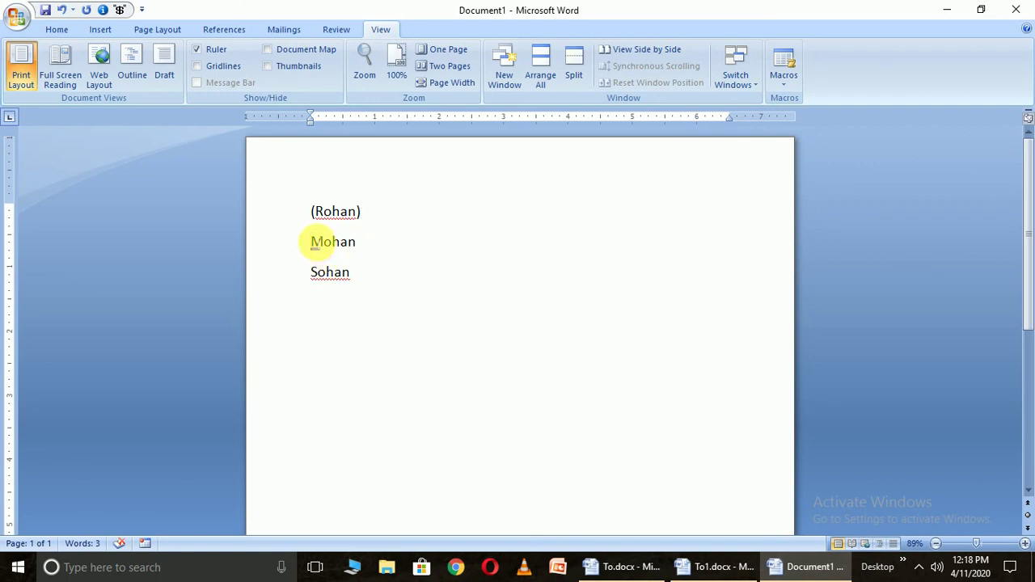
Run the brac macro from the start of the second and third names to enclose each in parentheses
{"action": "left_click", "coordinate": [315, 243]}
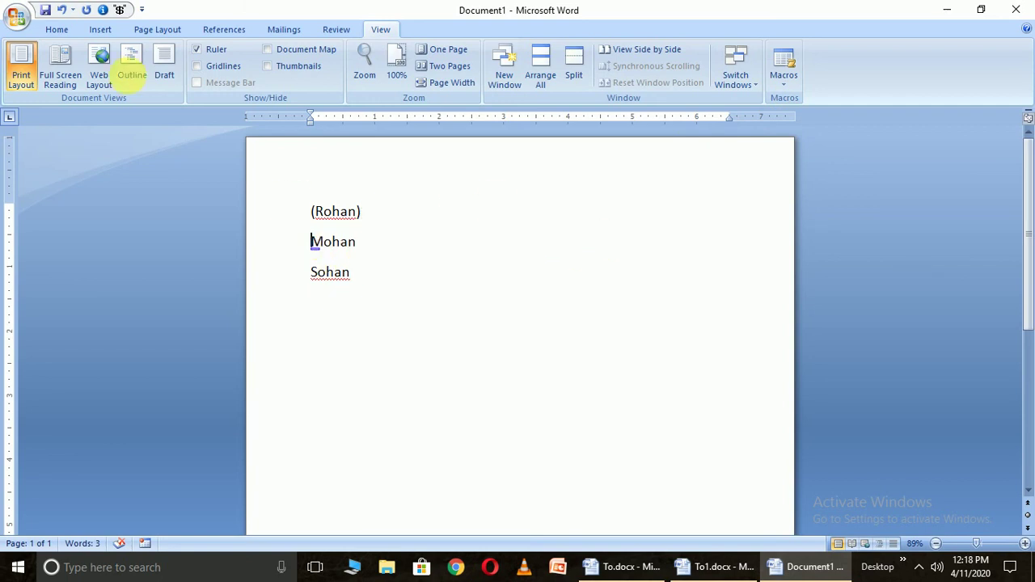
{"action": "left_click", "coordinate": [122, 10]}
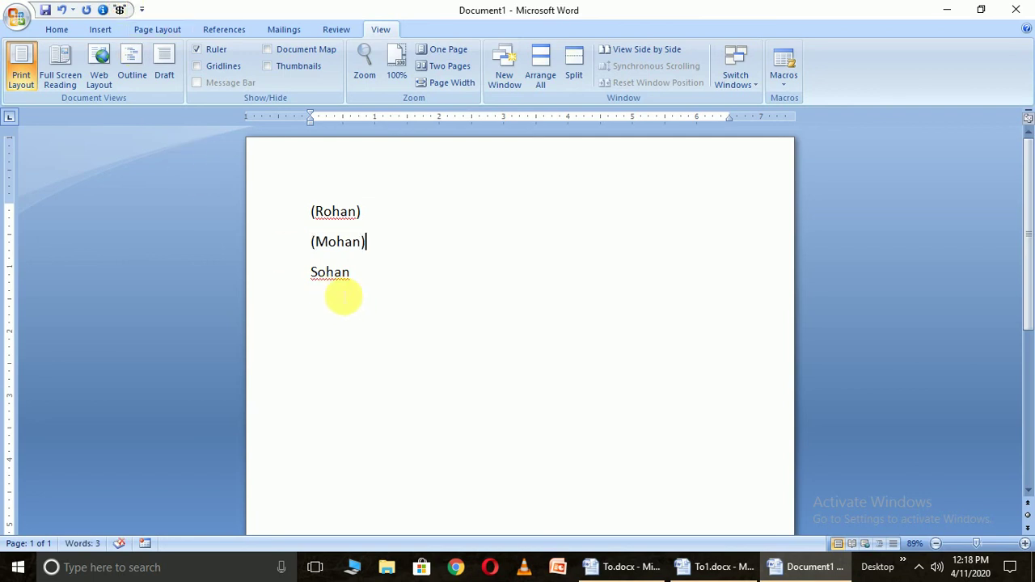
{"action": "left_click", "coordinate": [311, 272]}
{"action": "left_click", "coordinate": [122, 10]}
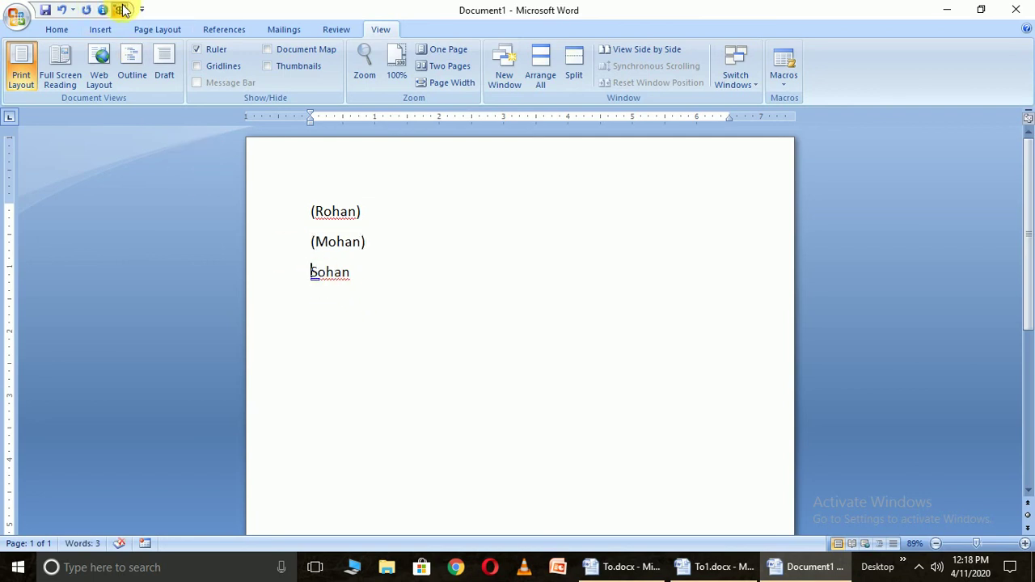
Add a fourth first name on a new line below the third name
{"action": "key", "text": "Return"}
{"action": "type", "text": "Pr"}
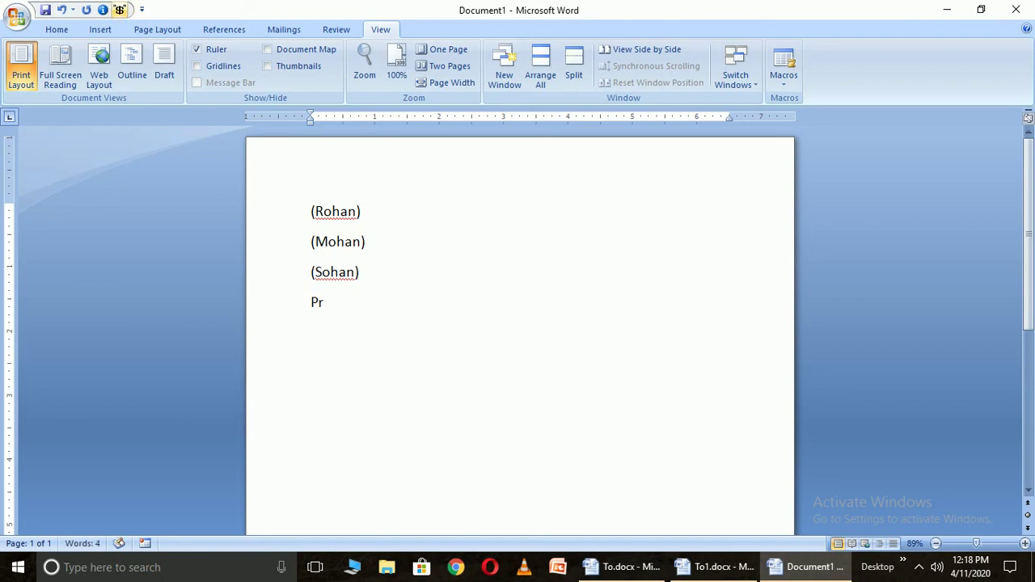
{"action": "type", "text": "iya"}
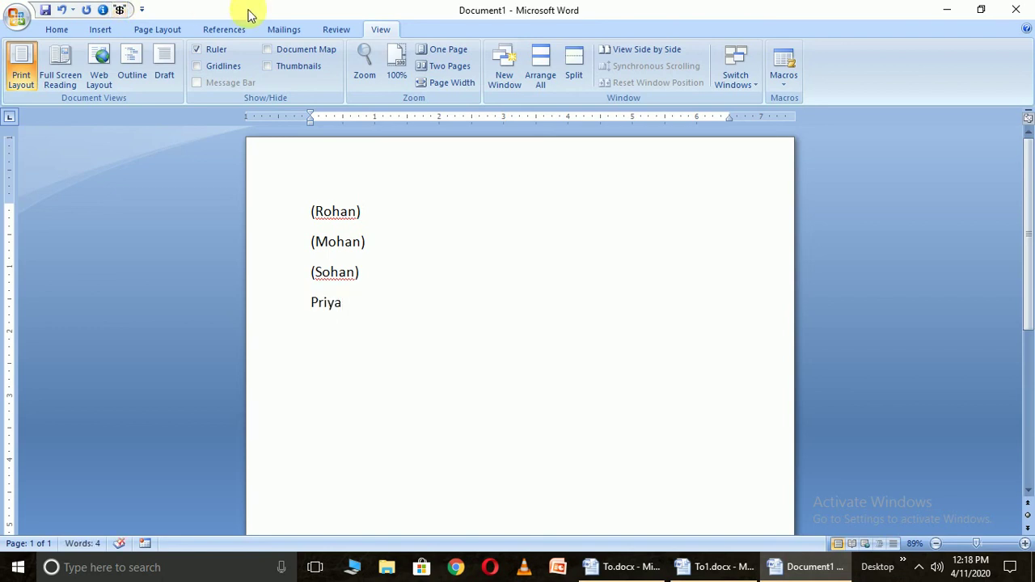
Try the brac macro at the end of the fourth name, undo it, and run it again from the name's start
{"action": "left_click", "coordinate": [122, 10]}
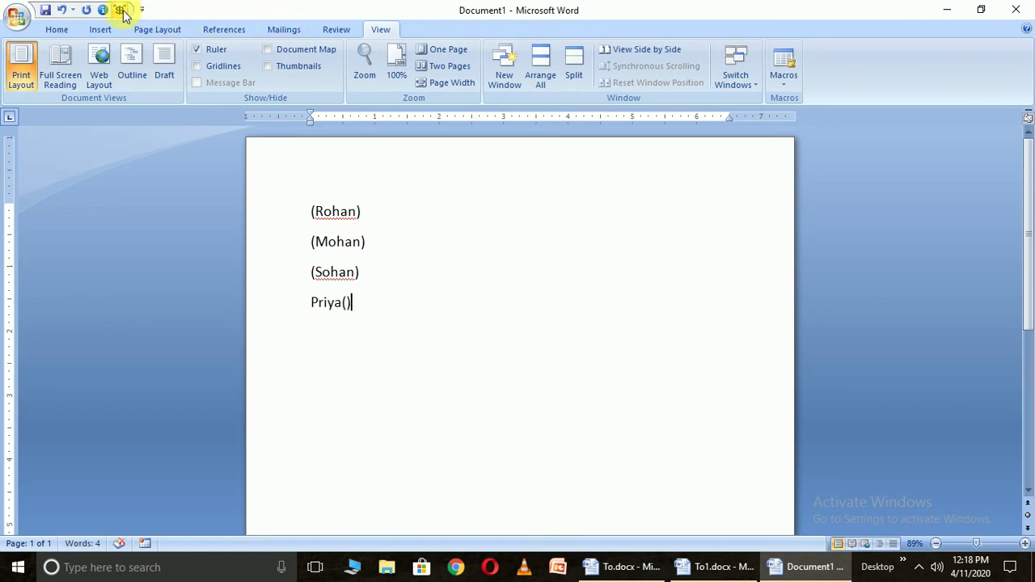
{"action": "key", "text": "ctrl+z"}
{"action": "key", "text": "Left"}
{"action": "key", "text": "Left"}
{"action": "key", "text": "Left"}
{"action": "key", "text": "Left"}
{"action": "key", "text": "Left"}
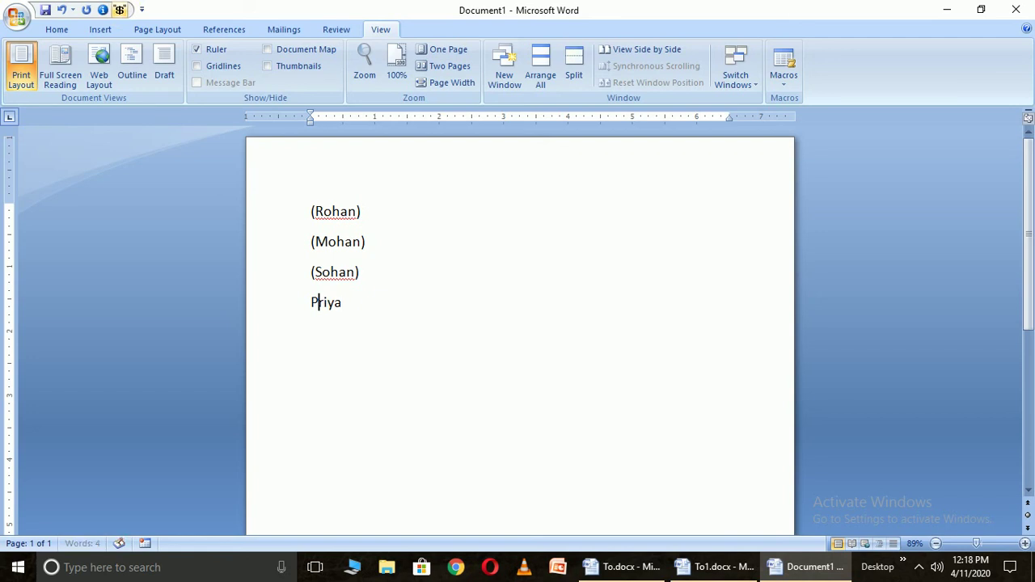
{"action": "left_click", "coordinate": [121, 10]}
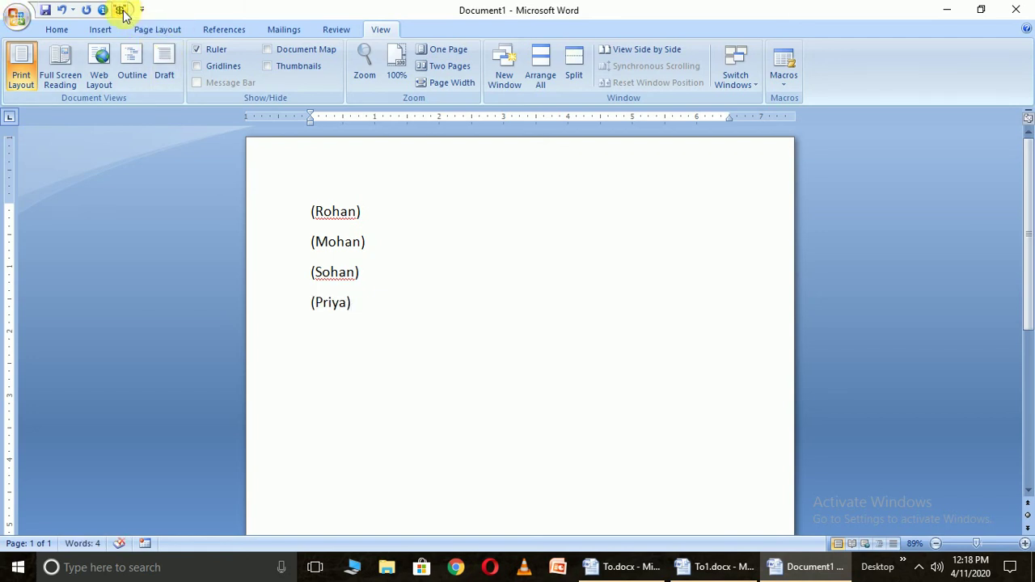